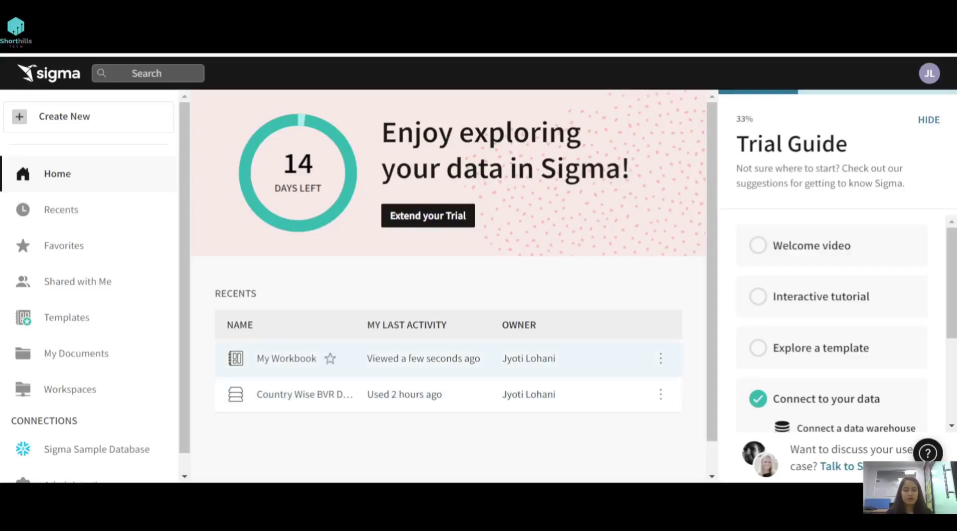
Open My Workbook on its Pareto Chart page and review the BVR Data Pareto table.
{"action": "left_click", "coordinate": [286, 358]}
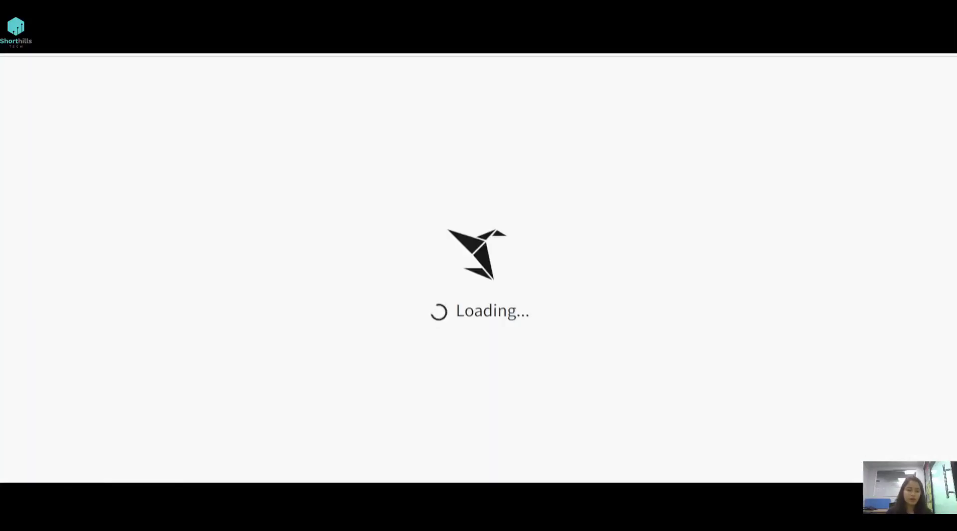
{"action": "left_click", "coordinate": [185, 472]}
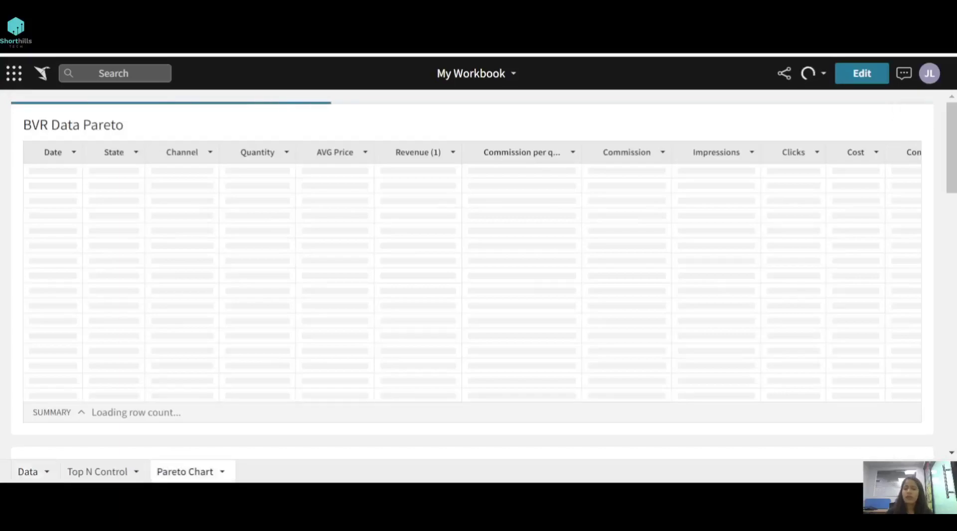
{"action": "scroll", "coordinate": [473, 275], "scroll_direction": "down", "scroll_amount": 10}
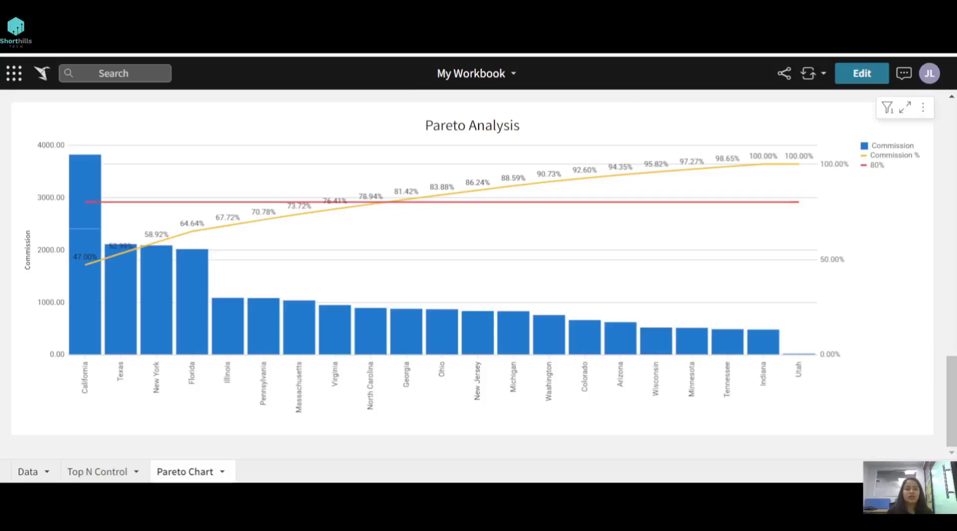
{"action": "mouse_move", "coordinate": [87, 264]}
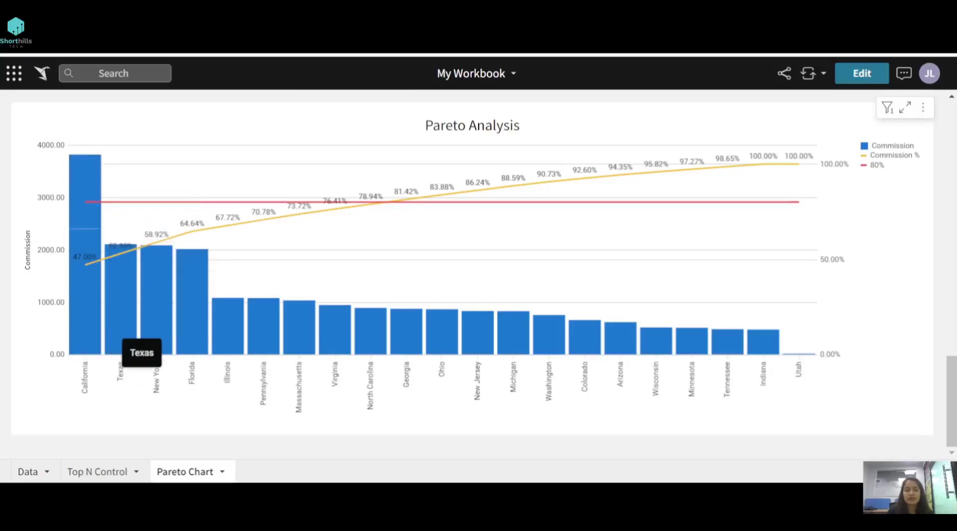
{"action": "mouse_move", "coordinate": [120, 240]}
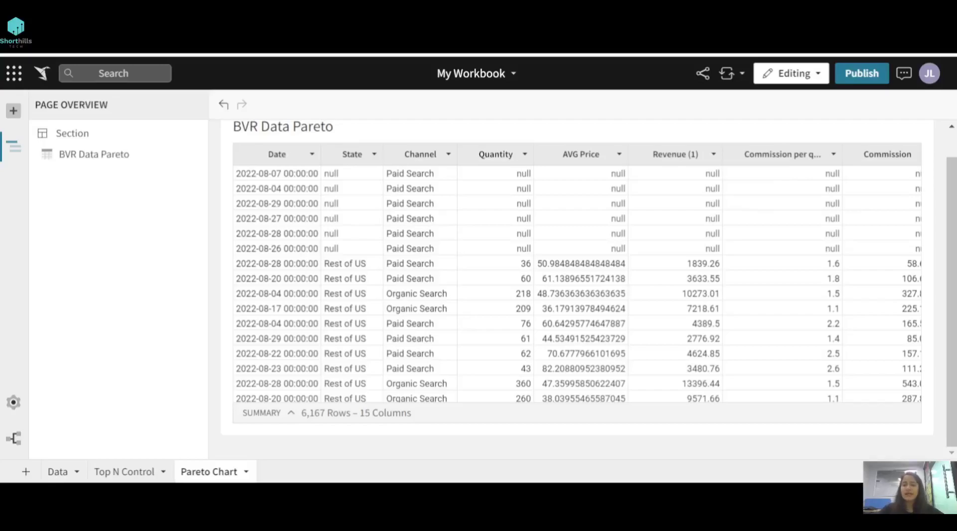
Create a child table from the BVR Data Pareto table.
{"action": "left_click", "coordinate": [573, 280]}
{"action": "scroll", "coordinate": [574, 279], "scroll_direction": "up", "scroll_amount": 1}
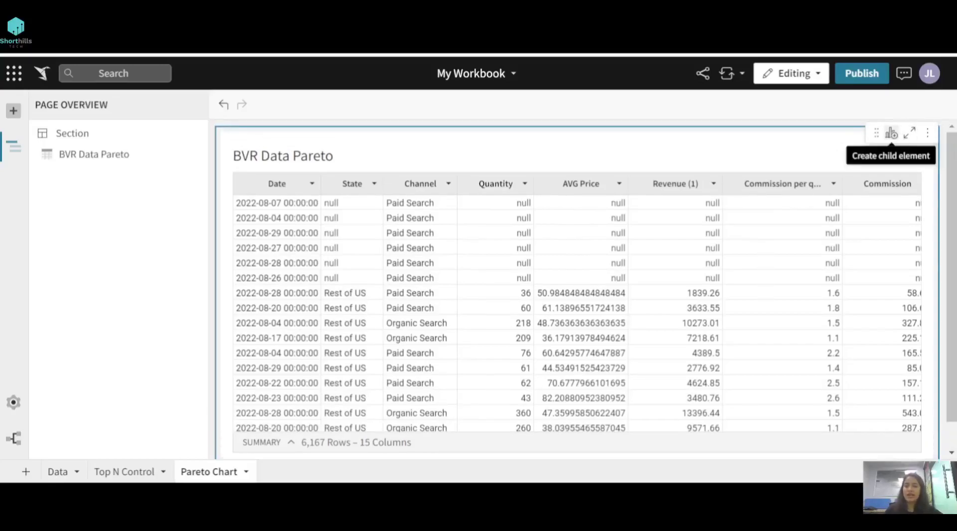
{"action": "left_click", "coordinate": [892, 133]}
{"action": "left_click", "coordinate": [823, 200]}
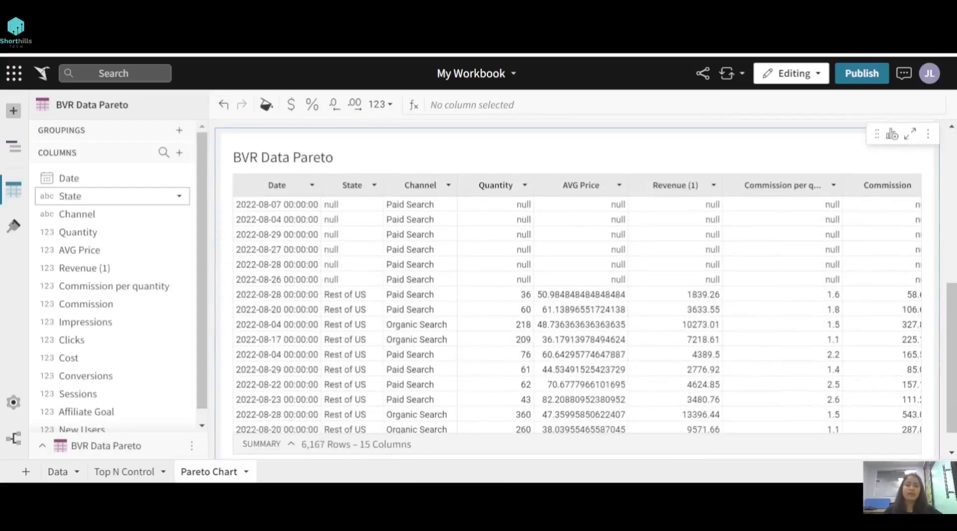
Group the child table by State with a Sum of Commission column, collapsed to one row per state.
{"action": "left_click_drag", "start_coordinate": [75, 195], "coordinate": [100, 129]}
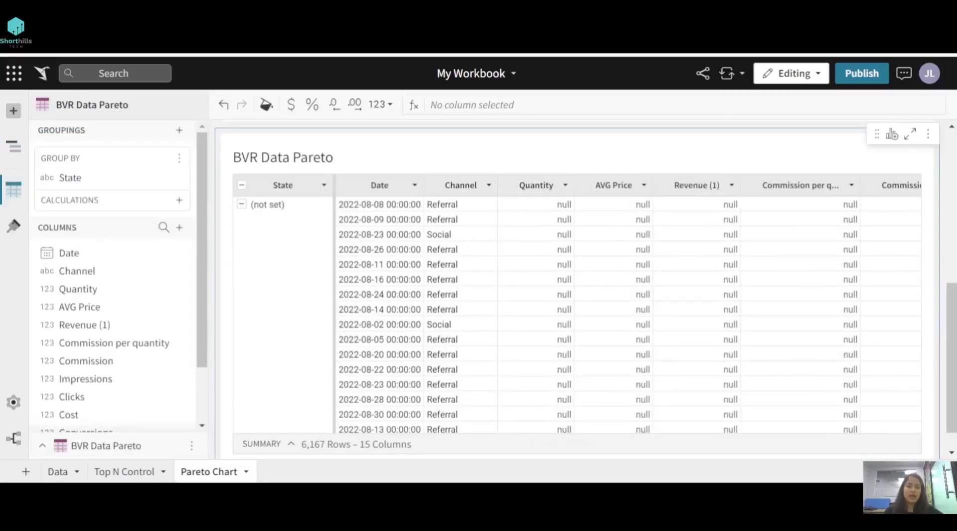
{"action": "left_click", "coordinate": [179, 200]}
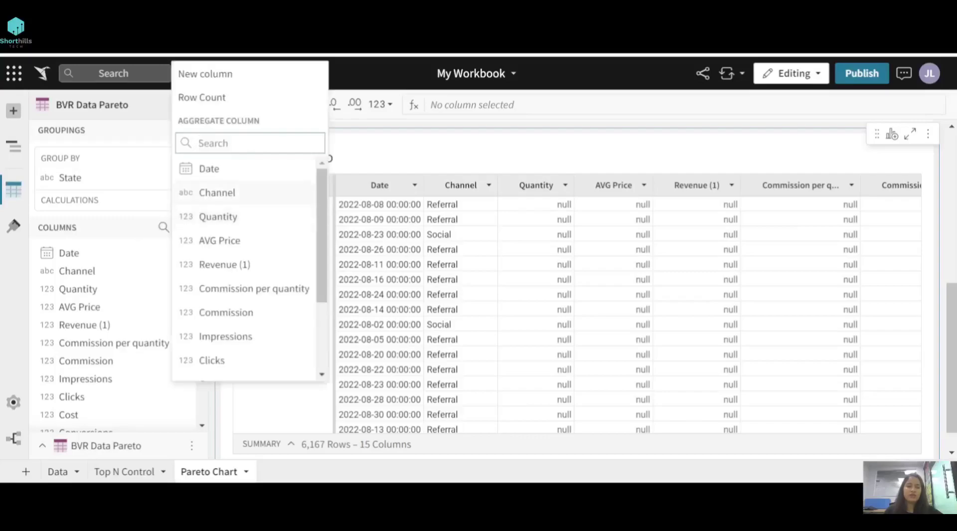
{"action": "left_click", "coordinate": [226, 312]}
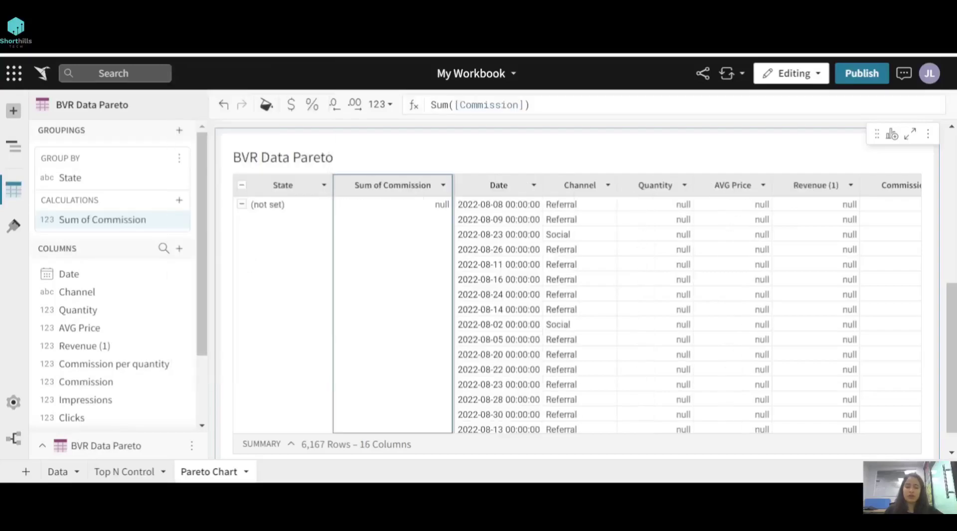
{"action": "left_click", "coordinate": [241, 184]}
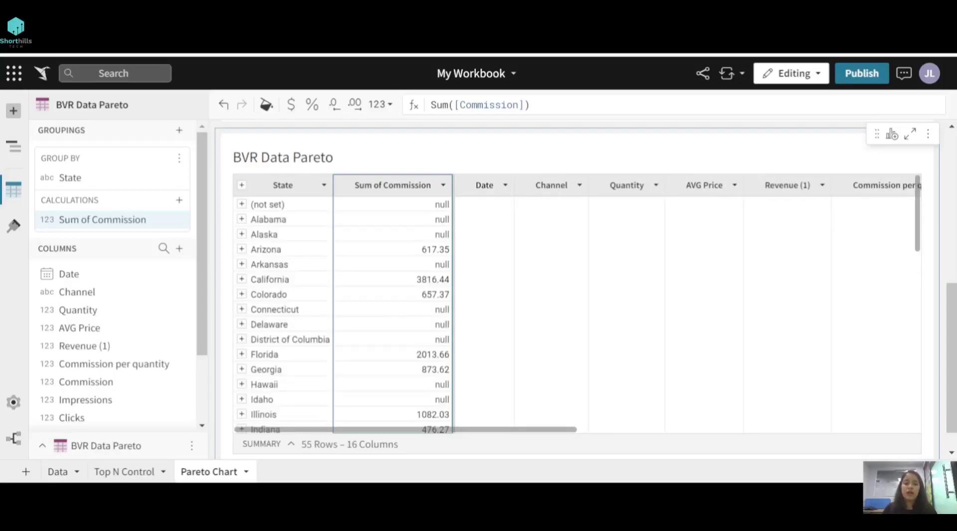
Exclude the null-commission rows and the Rest of US row, leaving 21 states.
{"action": "right_click", "coordinate": [432, 204]}
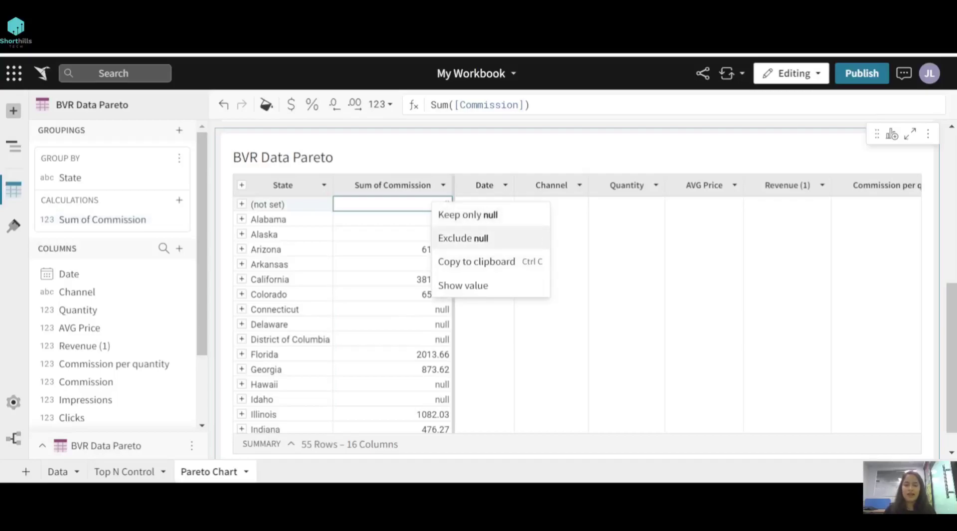
{"action": "left_click", "coordinate": [464, 238]}
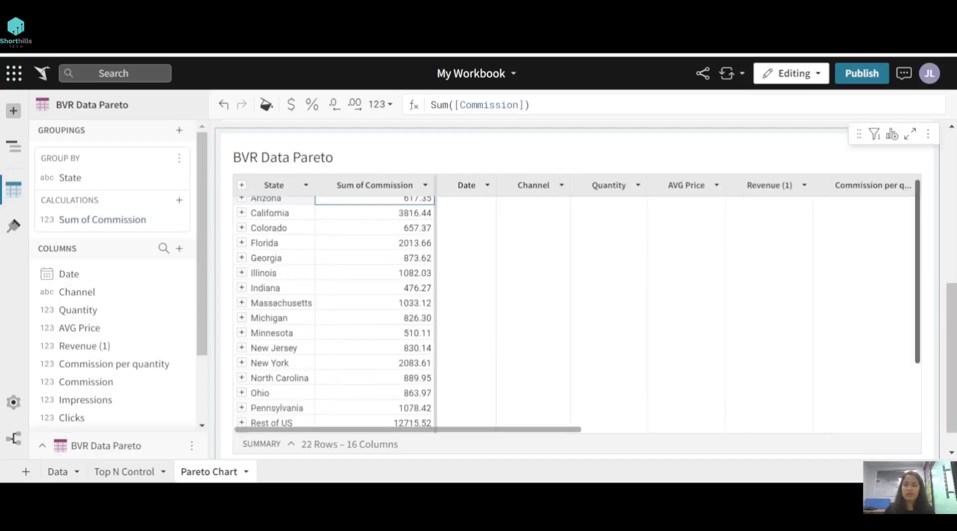
{"action": "scroll", "coordinate": [309, 319], "scroll_direction": "down", "scroll_amount": 3}
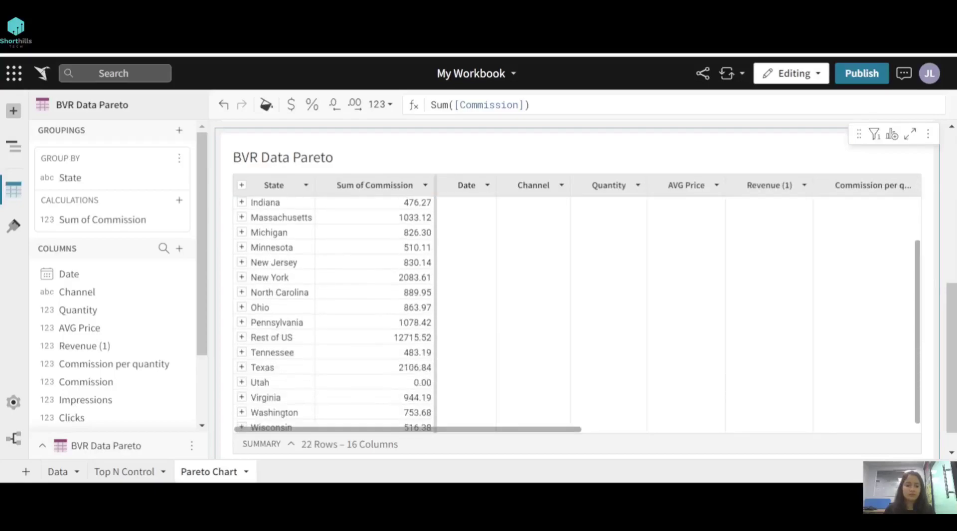
{"action": "right_click", "coordinate": [267, 338]}
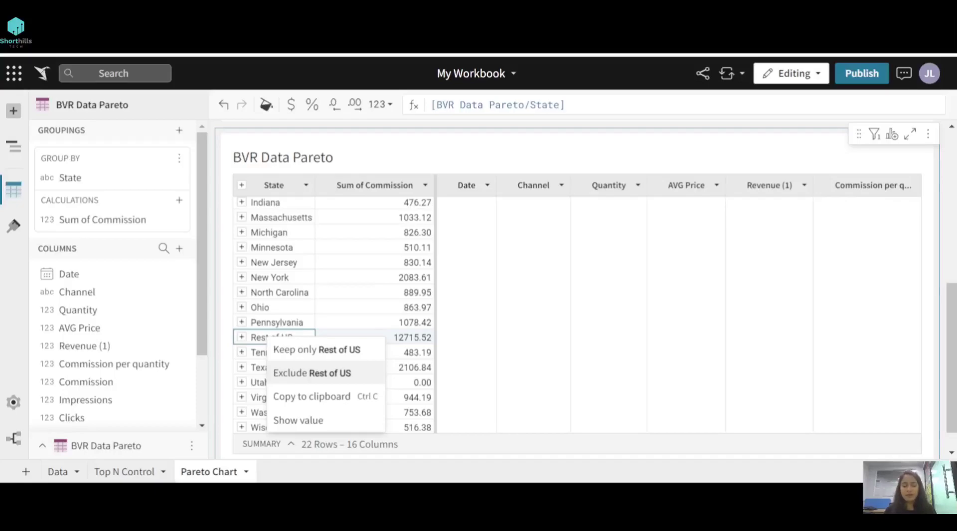
{"action": "left_click", "coordinate": [312, 373]}
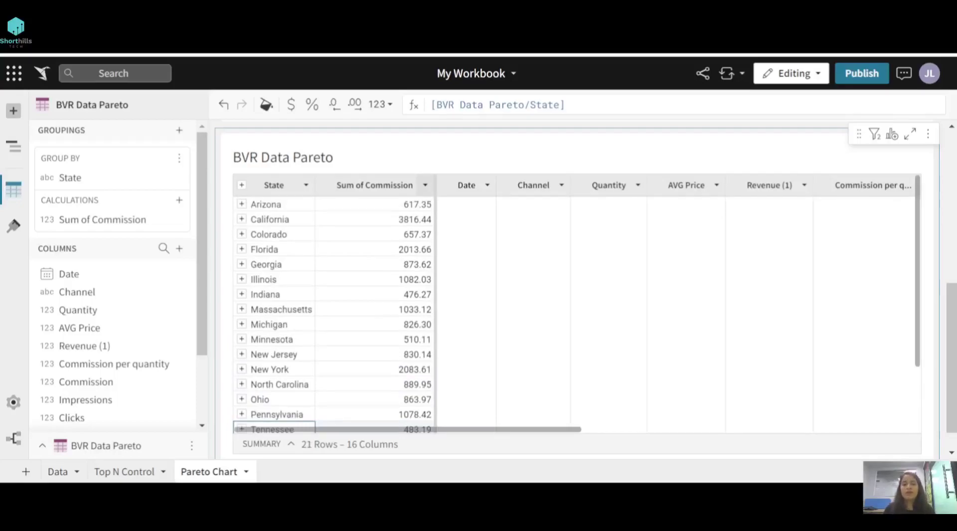
Sort the states by Sum of Commission, highest first.
{"action": "left_click", "coordinate": [928, 134]}
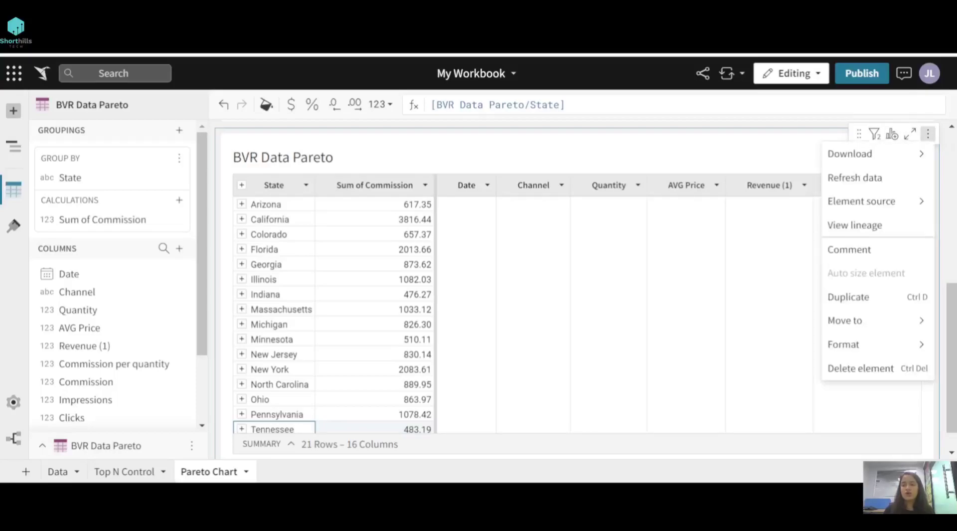
{"action": "key", "text": "Escape"}
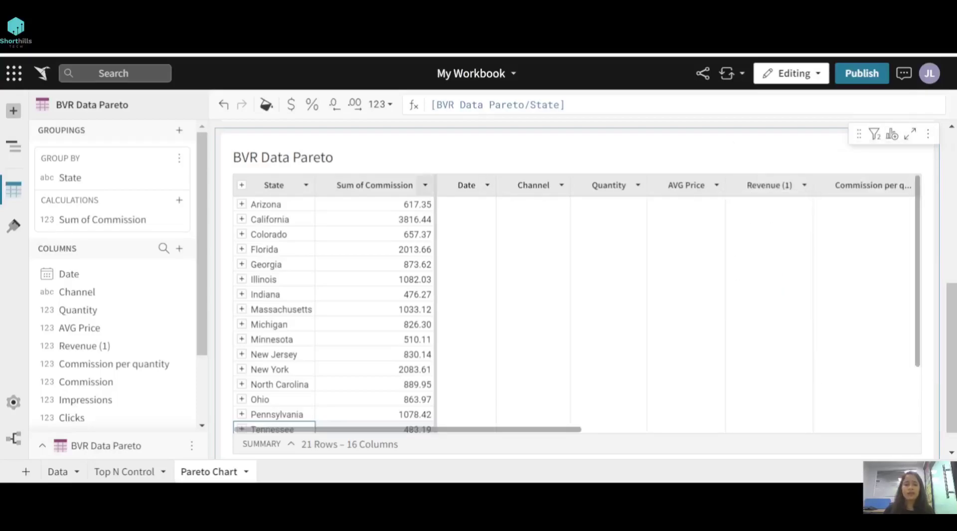
{"action": "left_click", "coordinate": [425, 184]}
{"action": "left_click", "coordinate": [506, 73]}
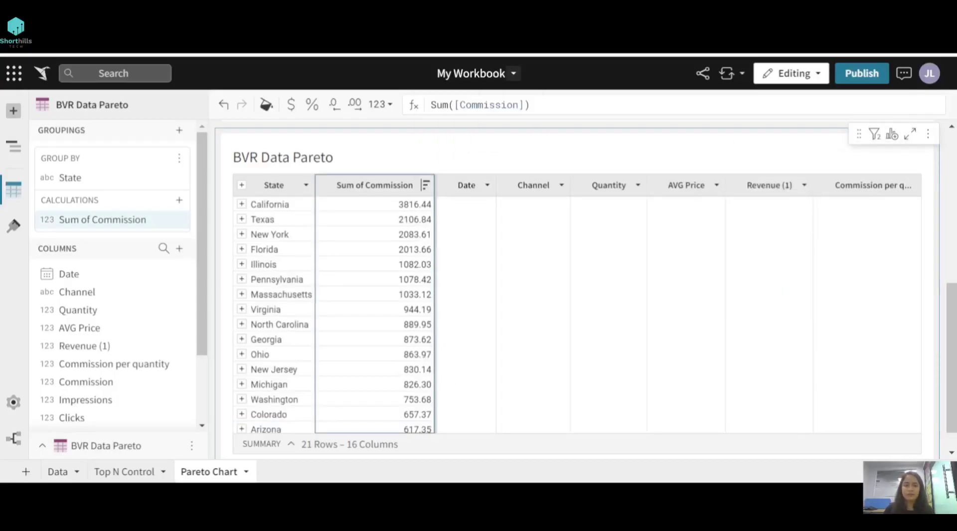
Add a running-total column with the formula CumulativeSum([Sum of Commission]).
{"action": "left_click", "coordinate": [426, 185]}
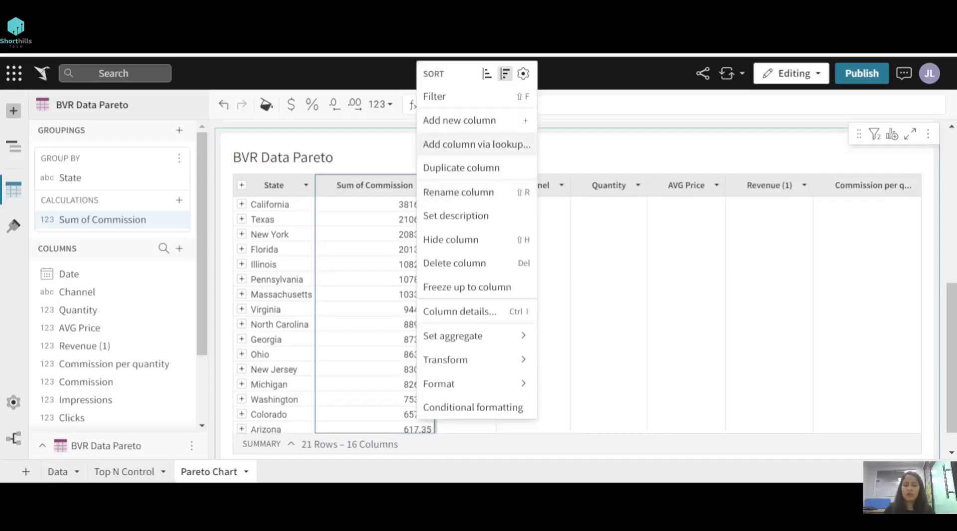
{"action": "left_click", "coordinate": [459, 120]}
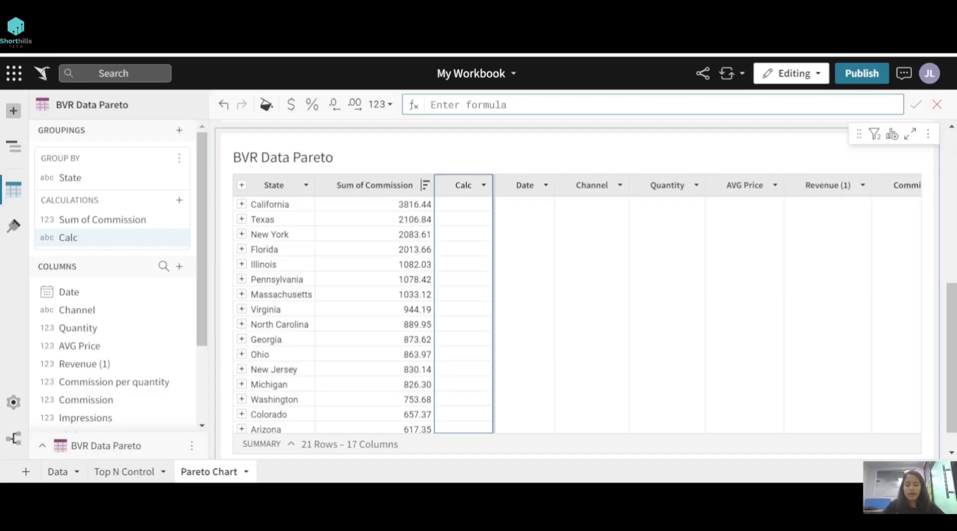
{"action": "type", "text": "cumu"}
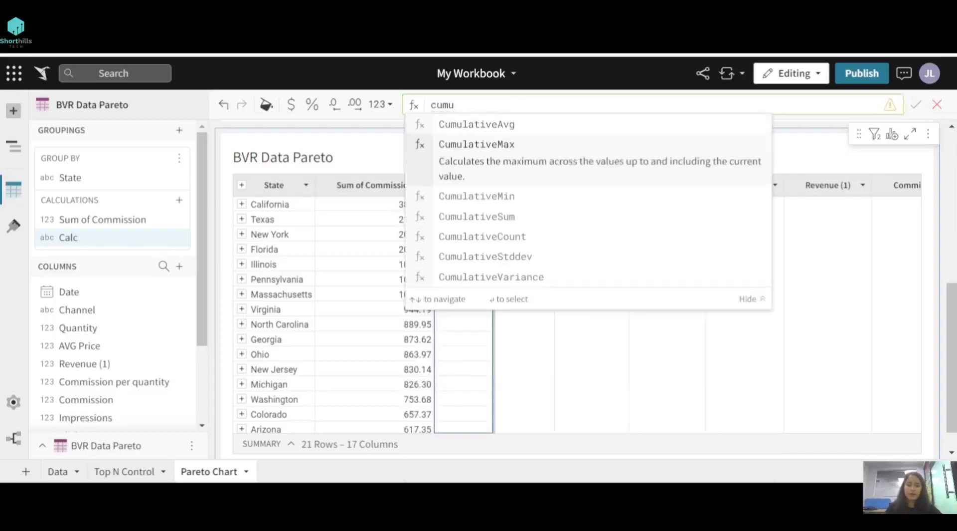
{"action": "key", "text": "Down"}
{"action": "key", "text": "Down"}
{"action": "key", "text": "Return"}
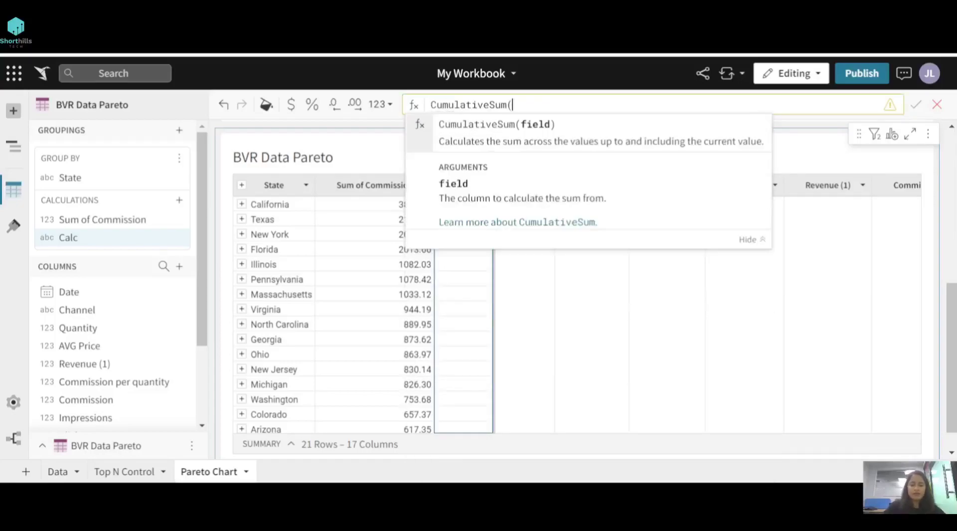
{"action": "type", "text": "sum"}
{"action": "key", "text": "Down"}
{"action": "key", "text": "Down"}
{"action": "key", "text": "Down"}
{"action": "key", "text": "Down"}
{"action": "key", "text": "Up"}
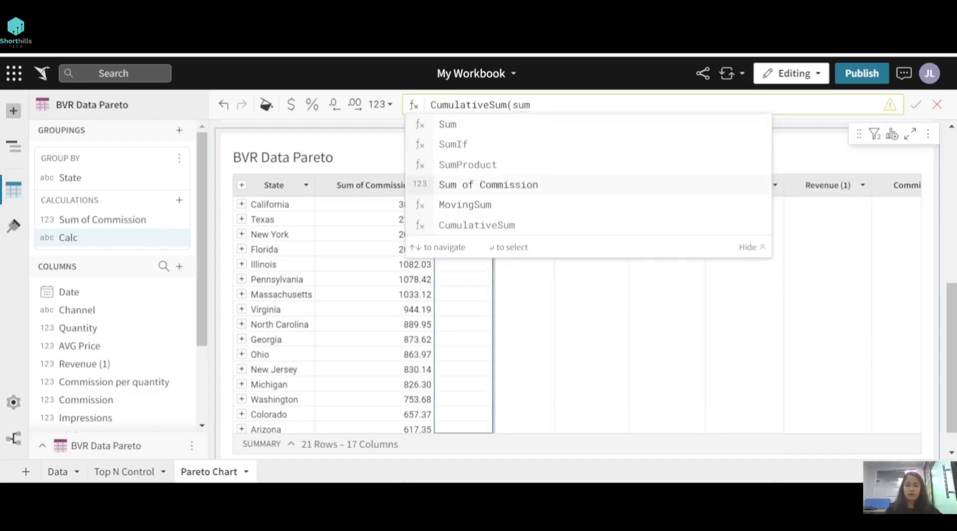
{"action": "key", "text": "Return"}
{"action": "type", "text": ")"}
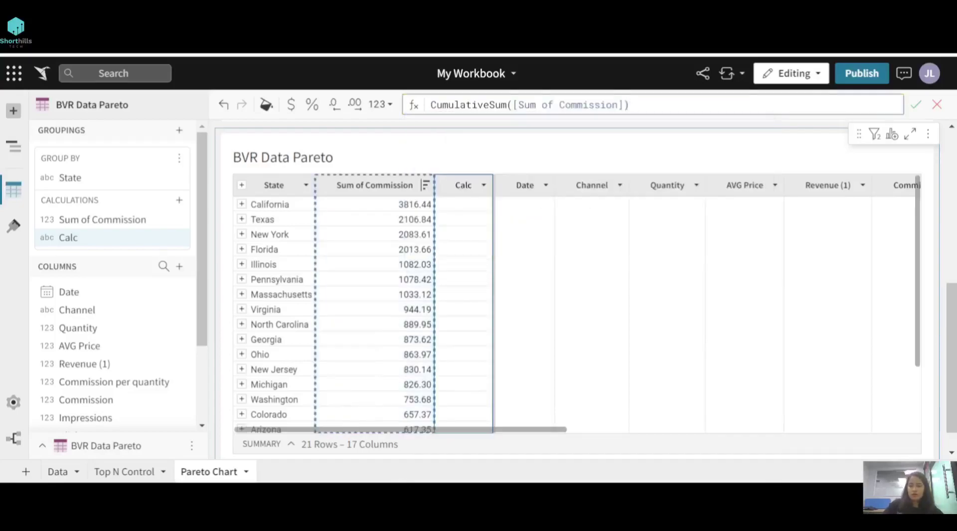
{"action": "key", "text": "Return"}
Rename the Sum of Commission column to Commission.
{"action": "left_click", "coordinate": [374, 185]}
{"action": "double_click", "coordinate": [374, 185]}
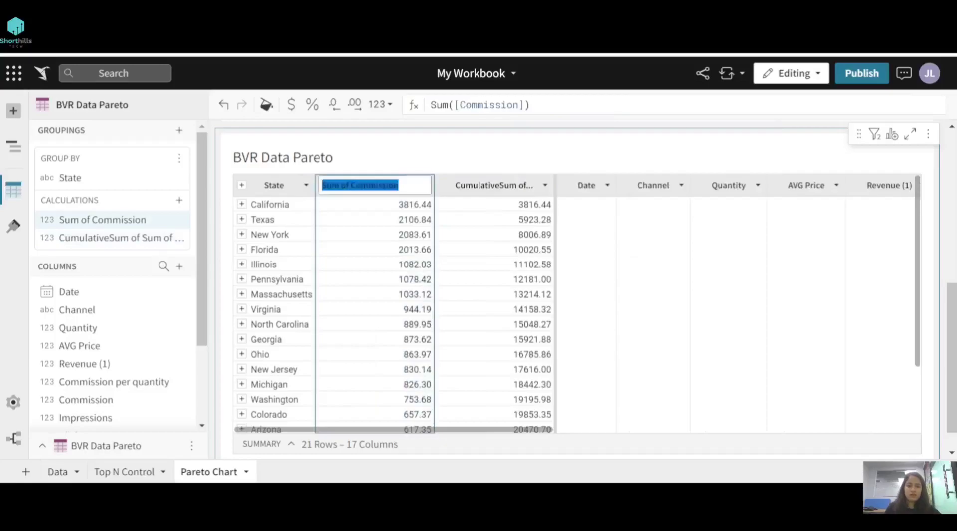
{"action": "type", "text": "Commission"}
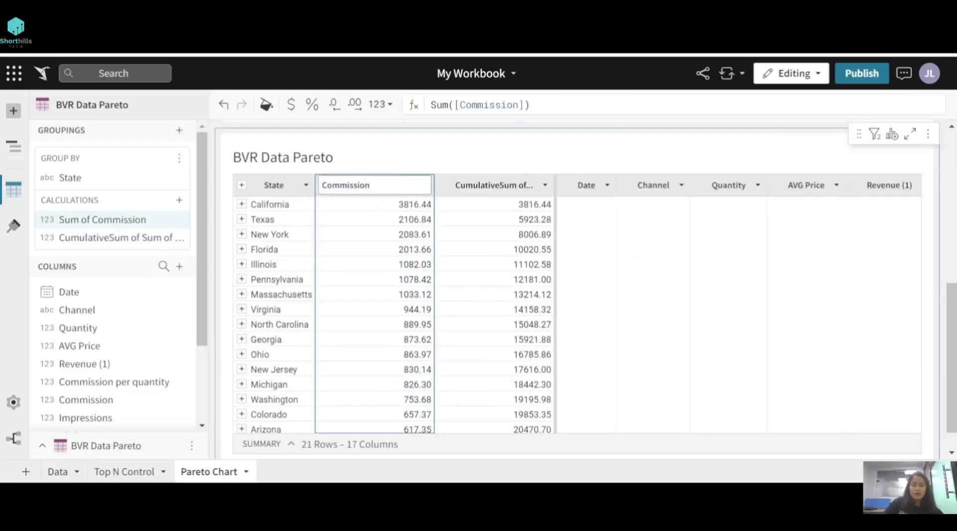
{"action": "key", "text": "Return"}
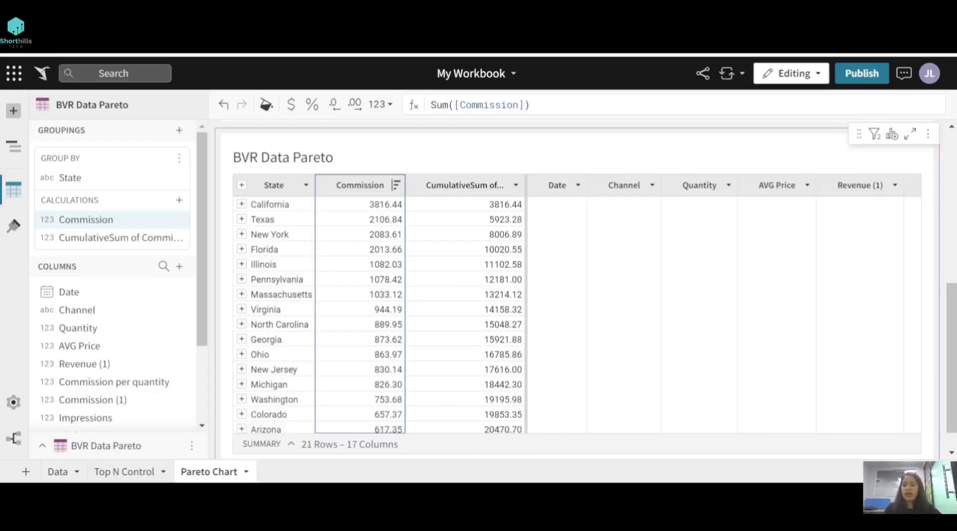
Add a table summary computing Sum([Commission]), totalling 22456.65.
{"action": "scroll", "coordinate": [291, 429], "scroll_direction": "down", "scroll_amount": 1}
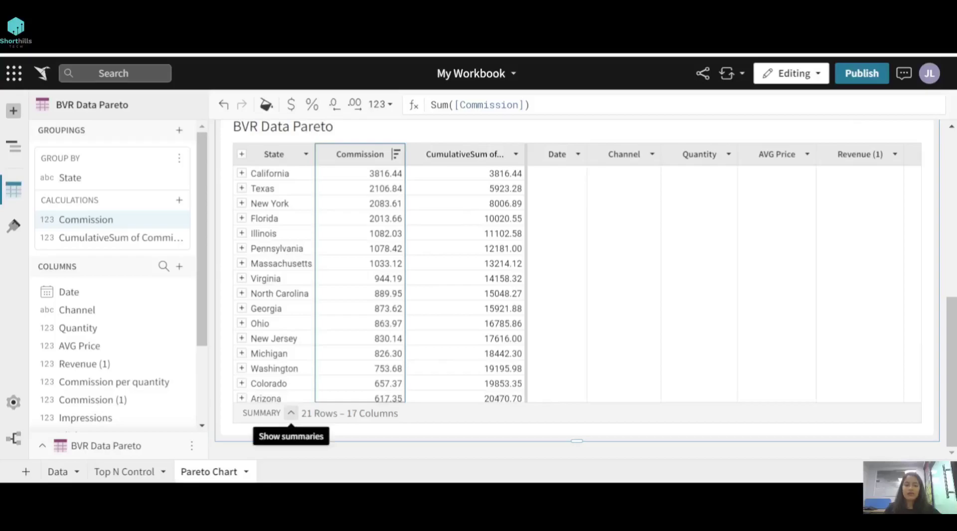
{"action": "left_click", "coordinate": [291, 412]}
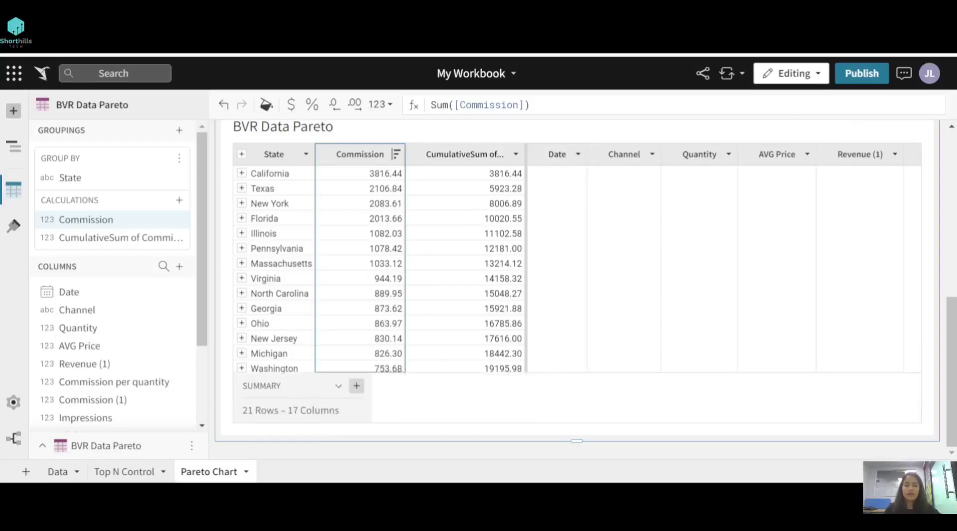
{"action": "left_click", "coordinate": [356, 386]}
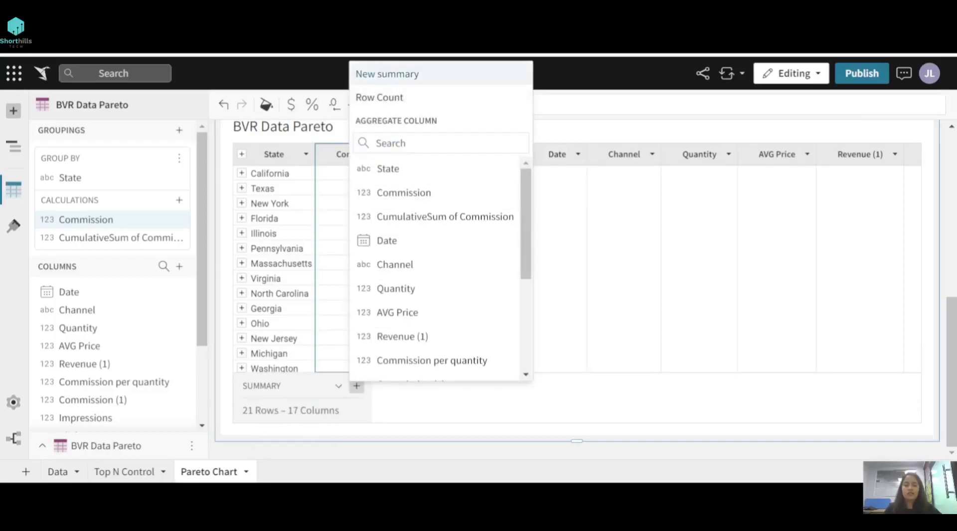
{"action": "left_click", "coordinate": [387, 74]}
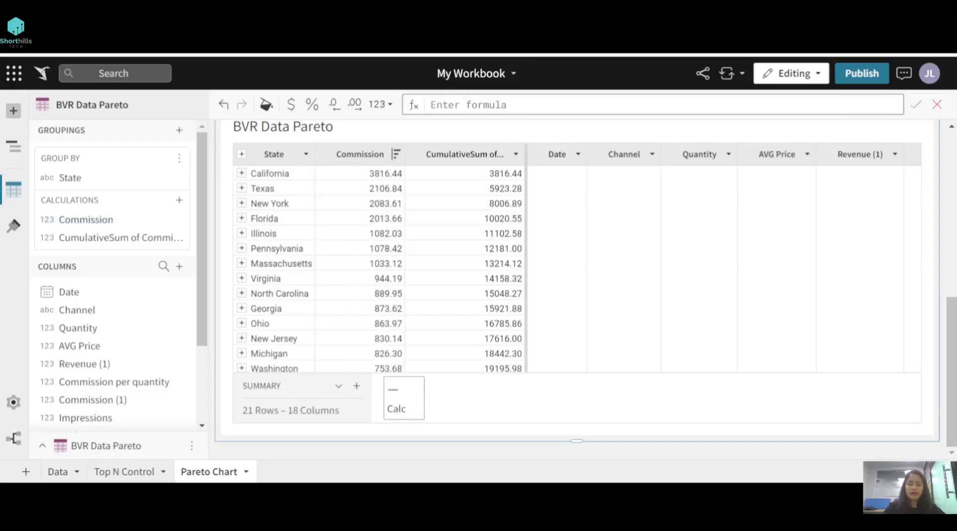
{"action": "type", "text": "sum(comm"}
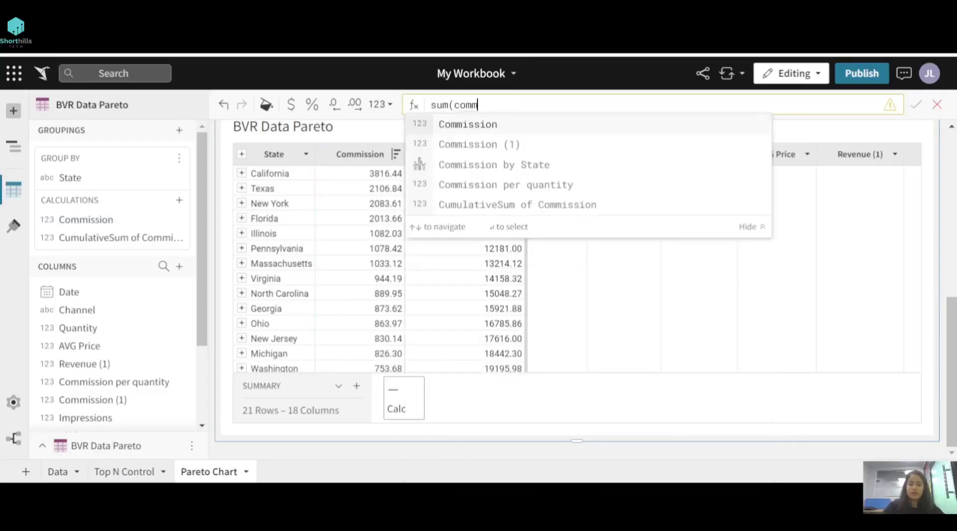
{"action": "key", "text": "Return"}
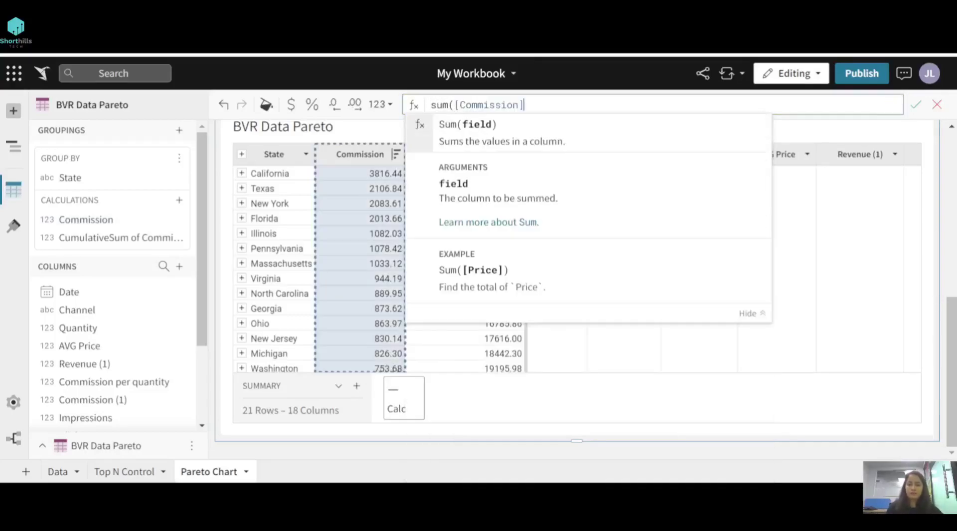
{"action": "key", "text": "Return"}
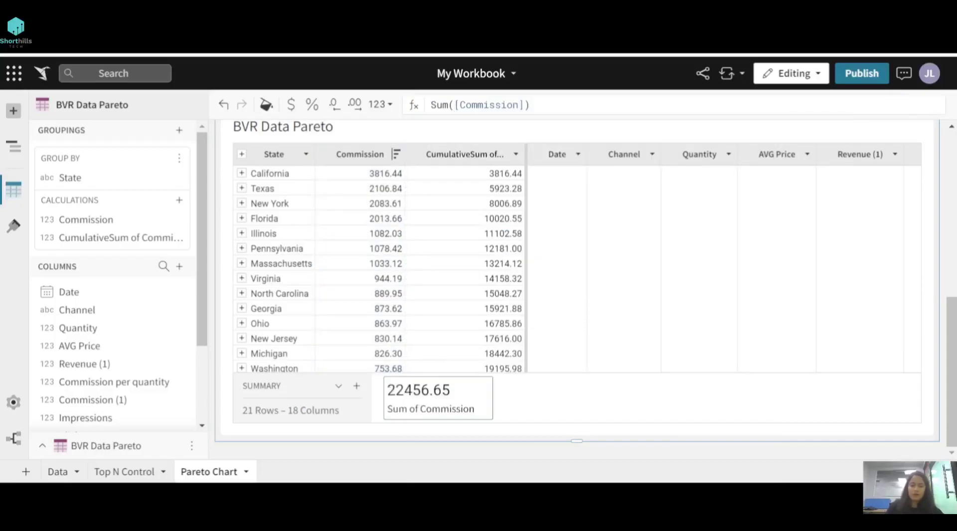
Label the new summary Total Commission.
{"action": "double_click", "coordinate": [431, 408]}
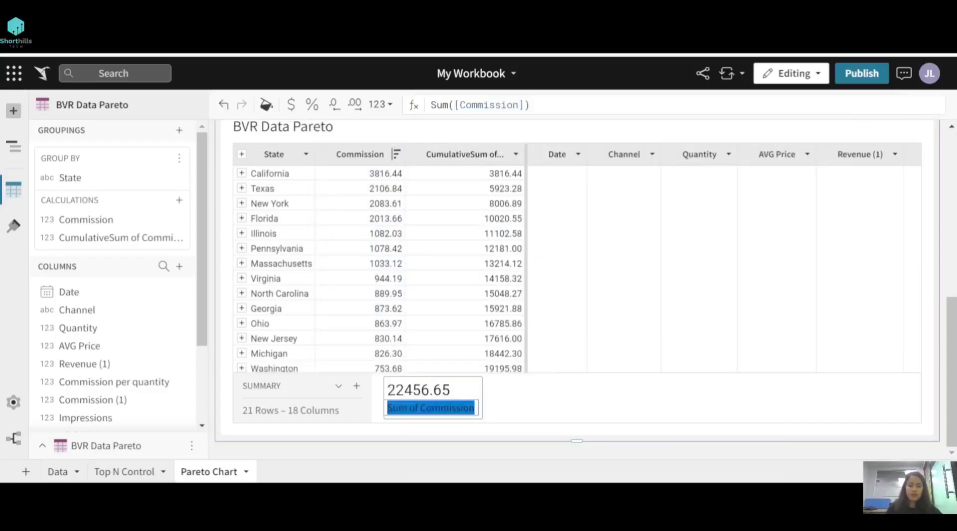
{"action": "type", "text": "Total Co"}
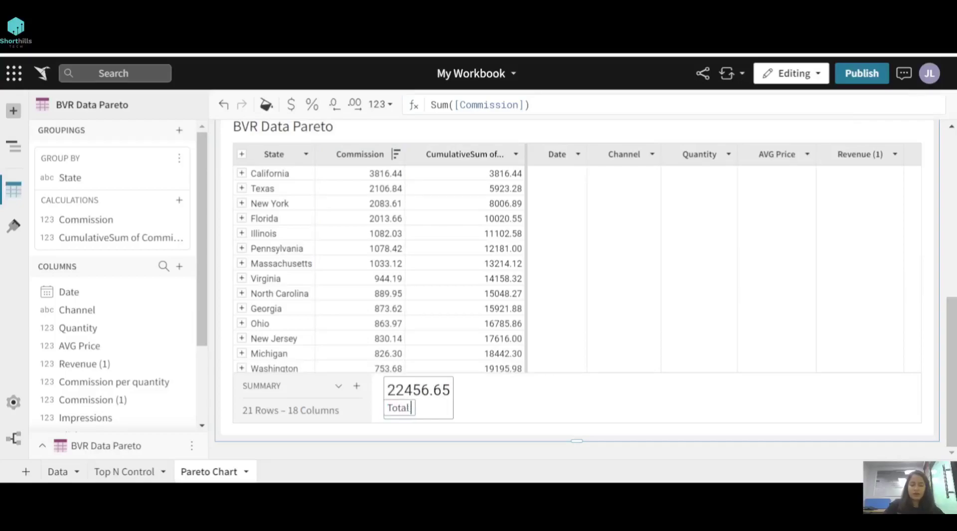
{"action": "type", "text": "ssion"}
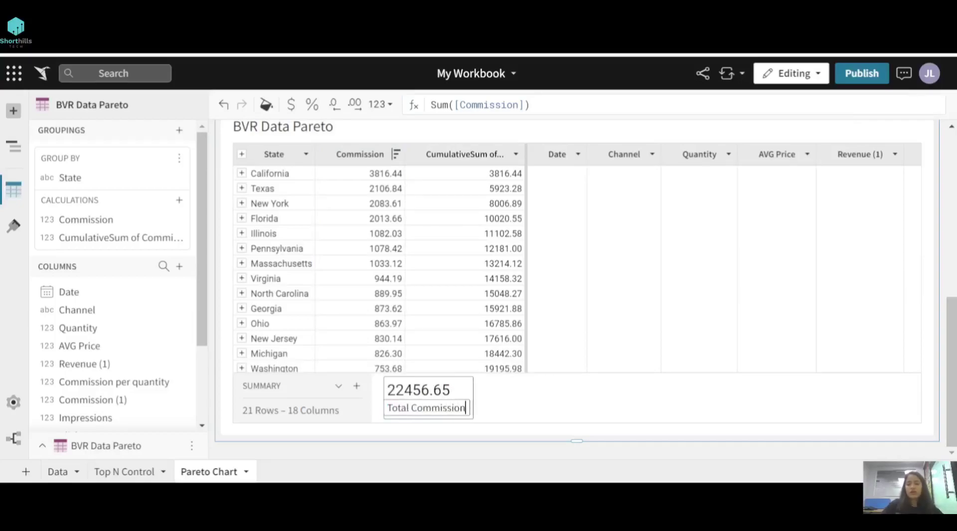
{"action": "key", "text": "Return"}
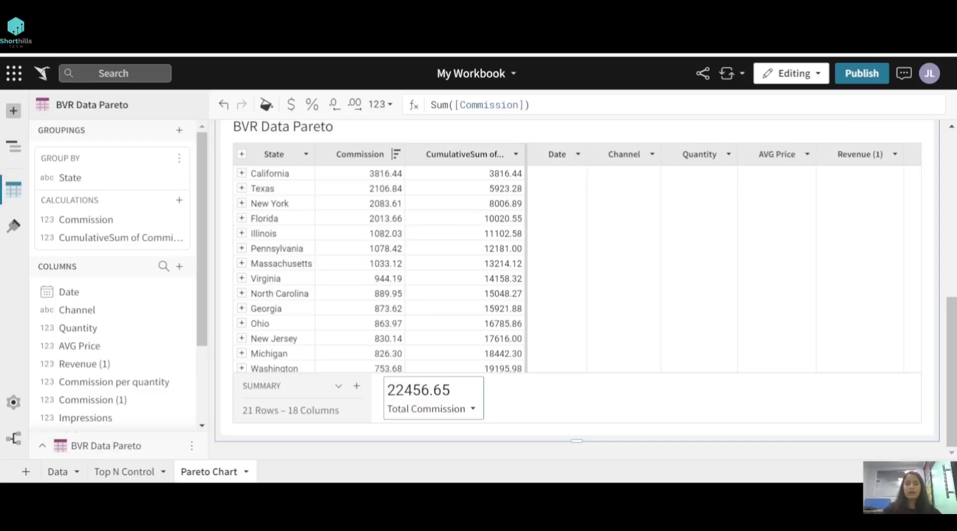
{"action": "scroll", "coordinate": [888, 189], "scroll_direction": "up", "scroll_amount": 2}
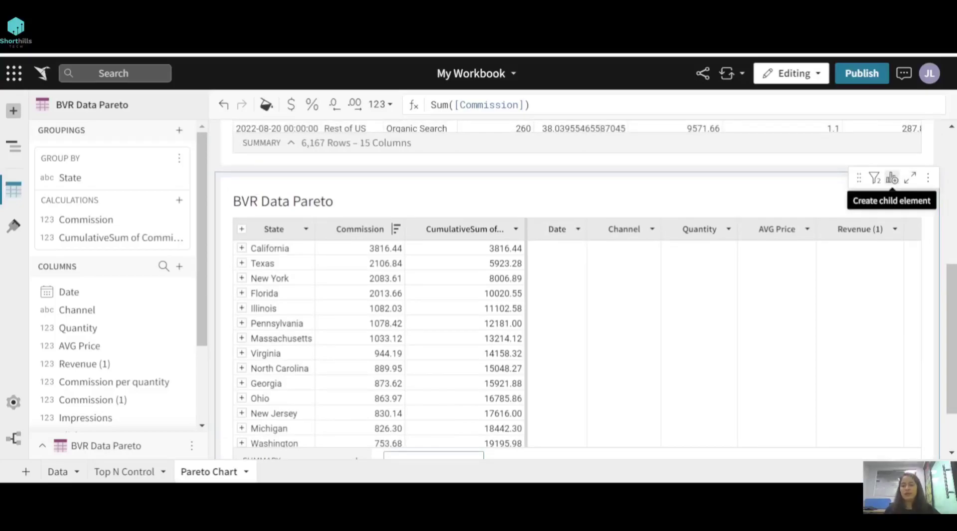
Create a child chart from the BVR Data Pareto table and switch it from Bar to Combo.
{"action": "left_click", "coordinate": [892, 177]}
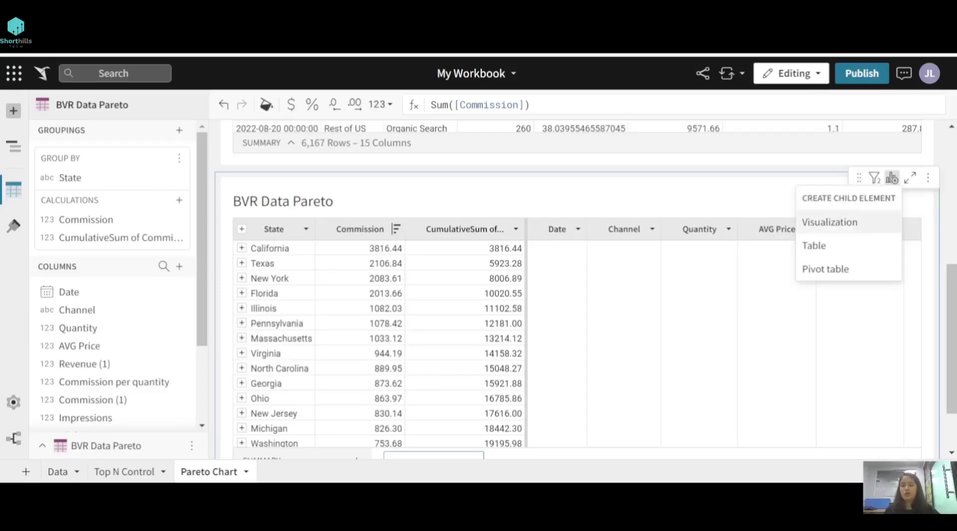
{"action": "left_click", "coordinate": [830, 221]}
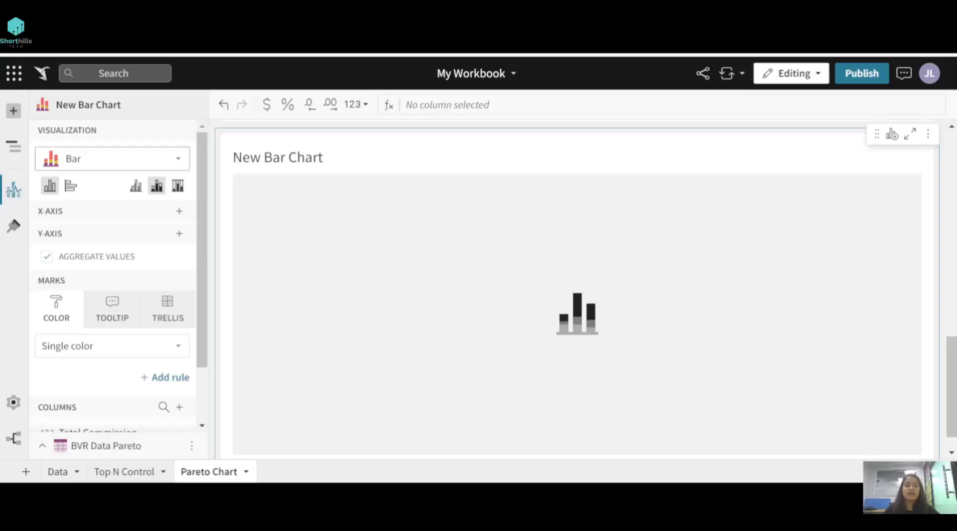
{"action": "left_click", "coordinate": [112, 158]}
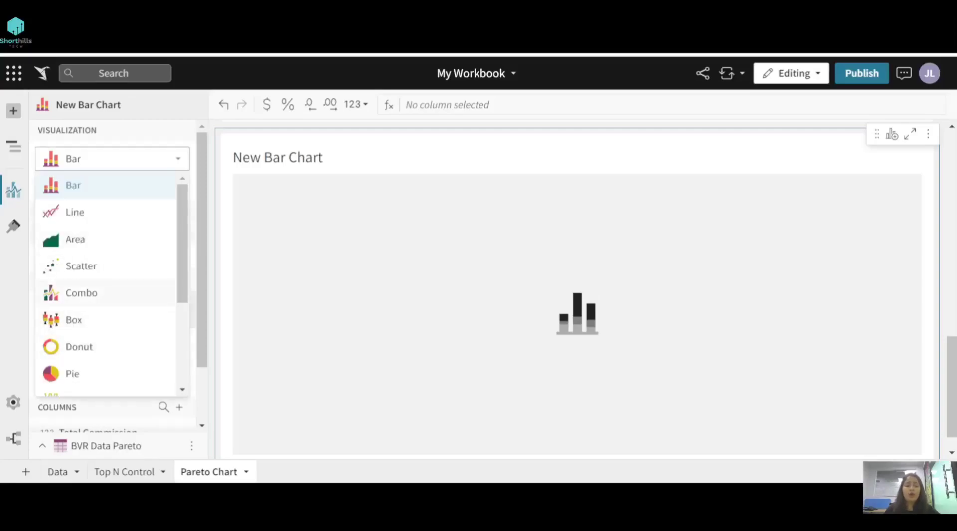
{"action": "left_click", "coordinate": [82, 293]}
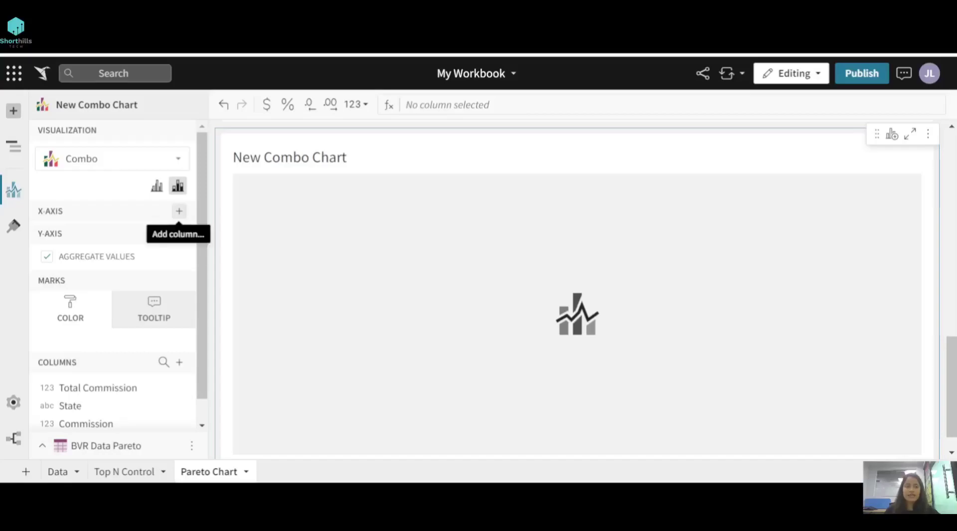
Plot Sum of Commission by State, with bars sorted by commission descending.
{"action": "left_click", "coordinate": [179, 211]}
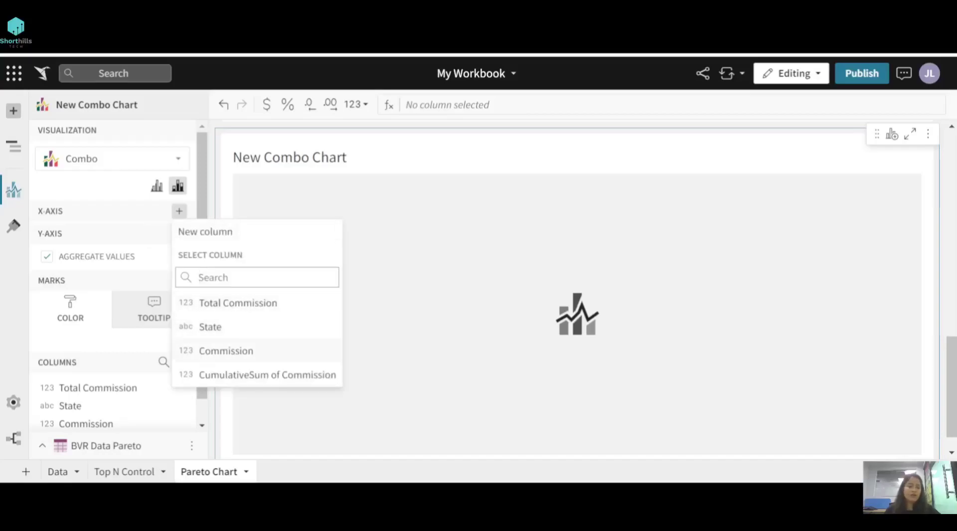
{"action": "left_click", "coordinate": [210, 326]}
{"action": "left_click", "coordinate": [178, 263]}
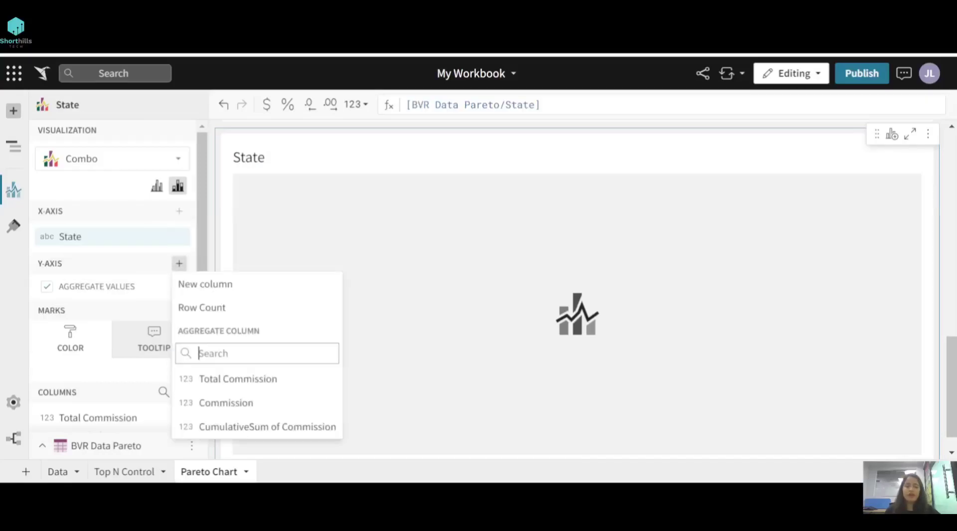
{"action": "left_click", "coordinate": [226, 402]}
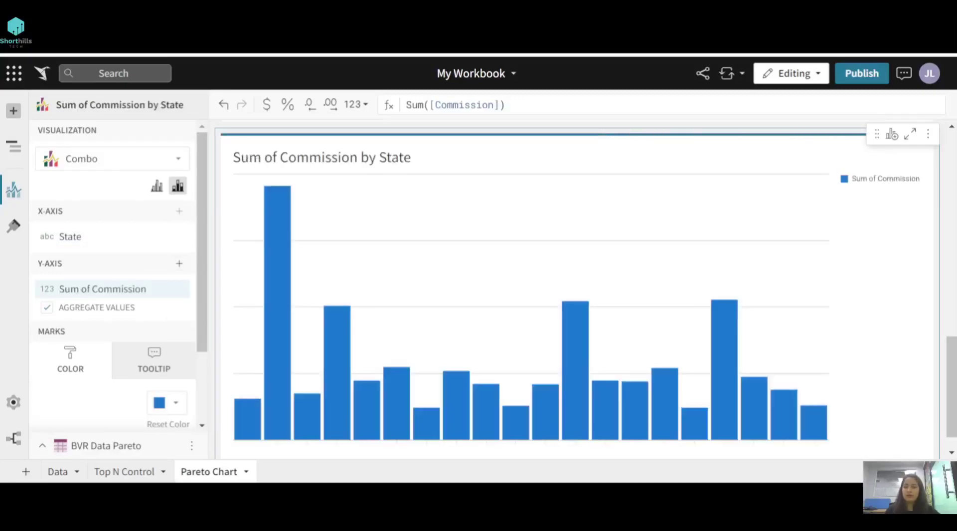
{"action": "left_click", "coordinate": [927, 133]}
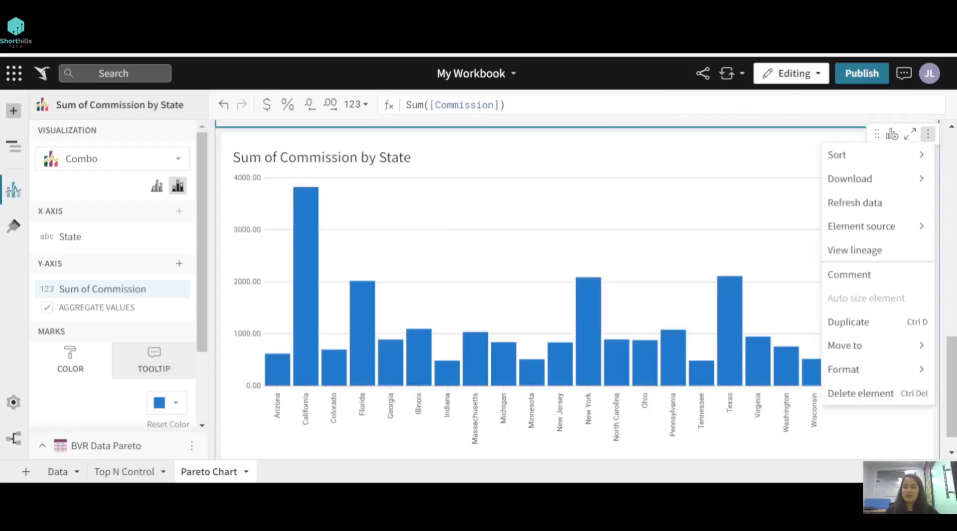
{"action": "mouse_move", "coordinate": [848, 154]}
{"action": "left_click", "coordinate": [771, 203]}
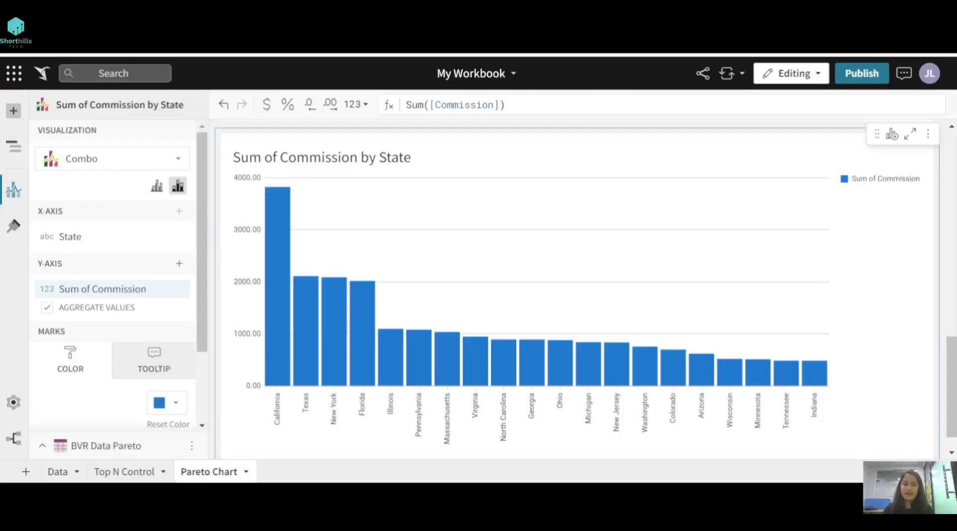
Add a y-axis series Sum([CumulativeSum of Commission]) / [Total Commission], formatted as a percentage.
{"action": "left_click", "coordinate": [179, 263]}
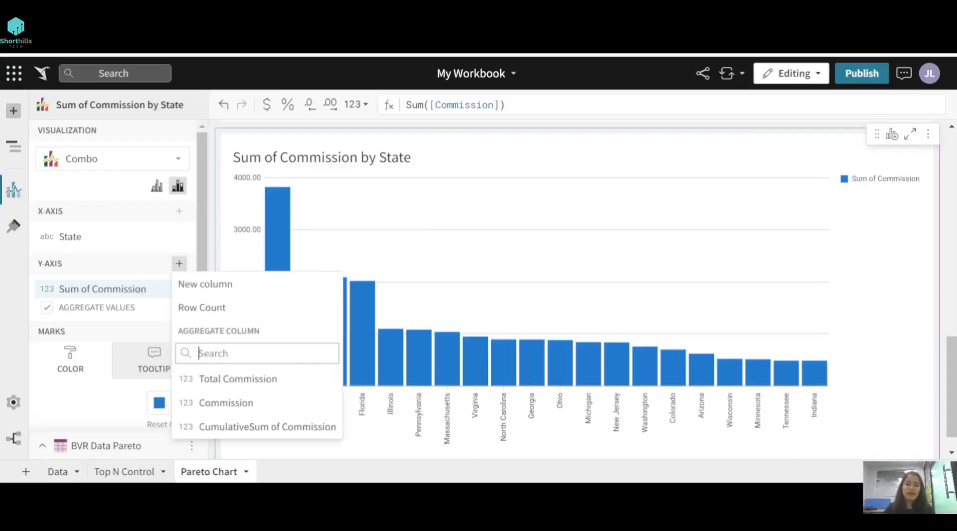
{"action": "left_click", "coordinate": [205, 283]}
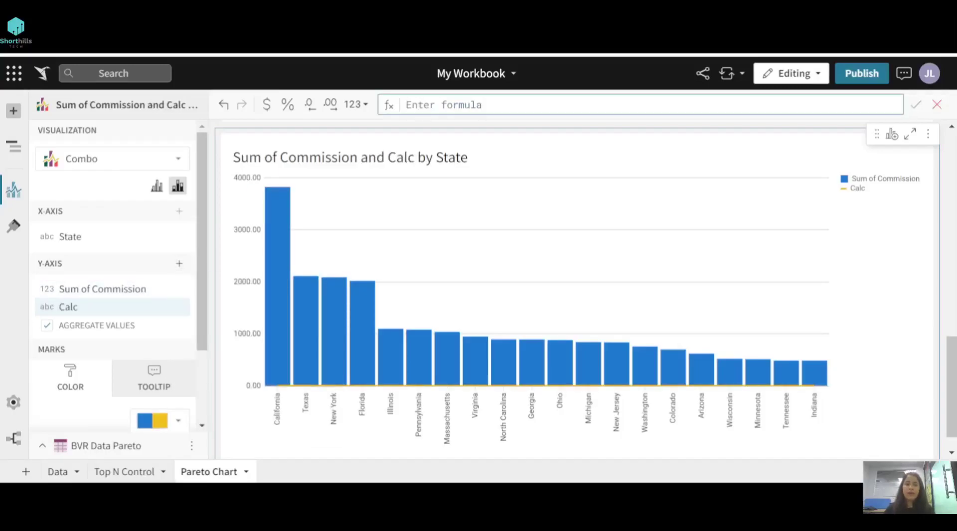
{"action": "type", "text": "sum"}
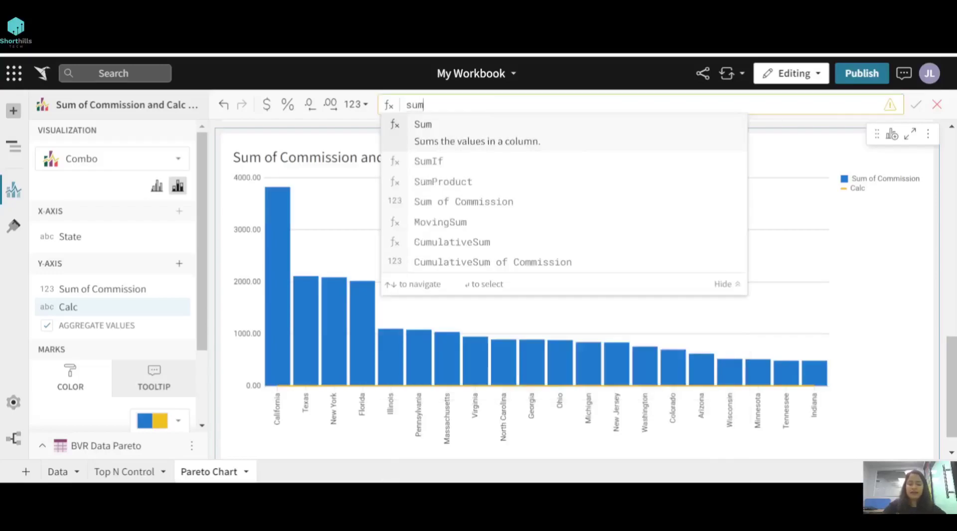
{"action": "type", "text": "(cumu"}
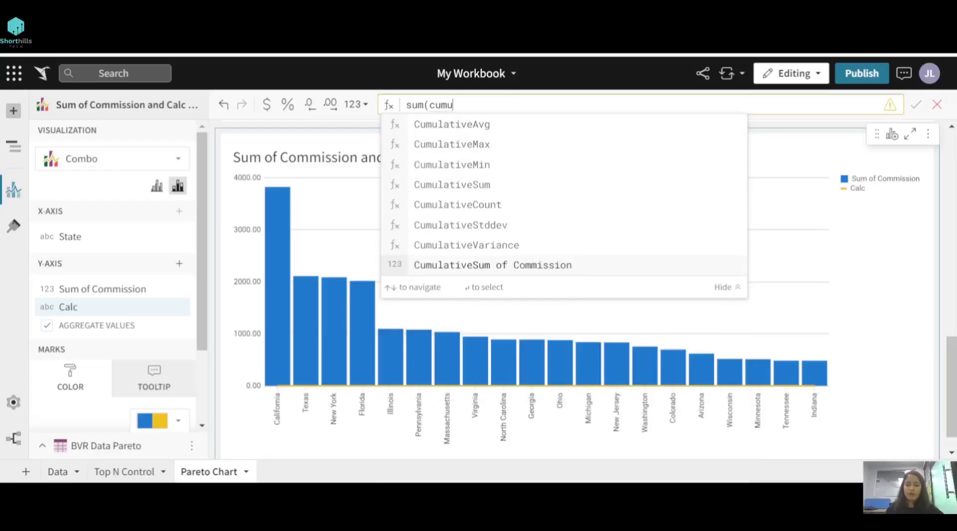
{"action": "key", "text": "Return"}
{"action": "type", "text": ")/"}
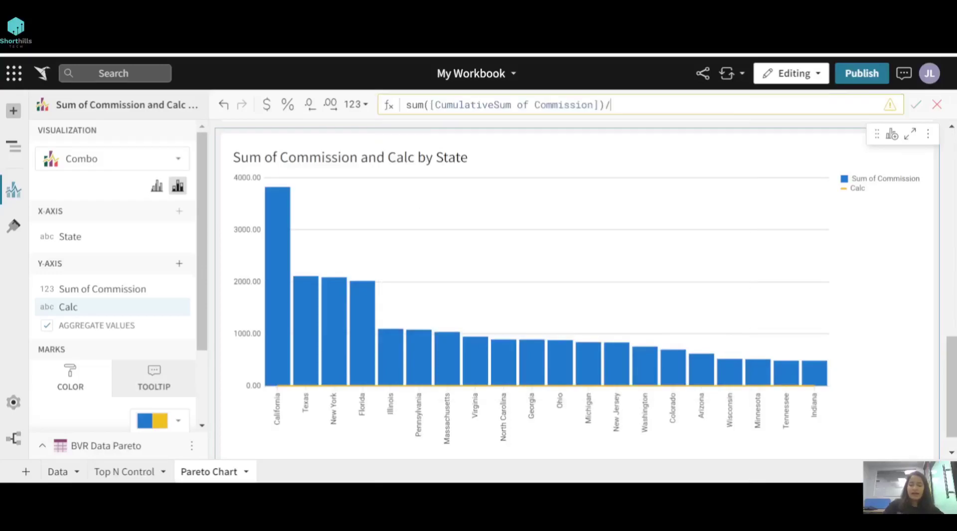
{"action": "type", "text": "tota"}
{"action": "key", "text": "Down"}
{"action": "key", "text": "Up"}
{"action": "key", "text": "Return"}
{"action": "key", "text": "Return"}
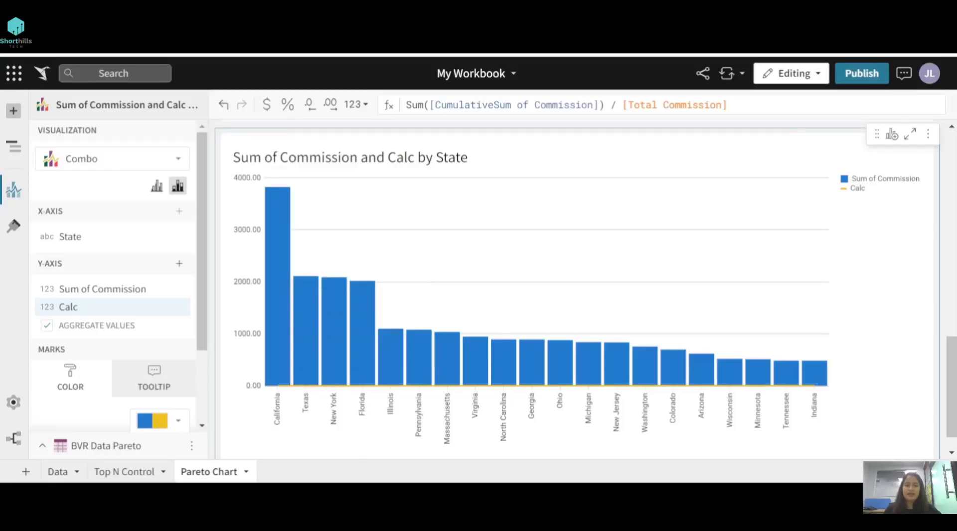
{"action": "left_click", "coordinate": [287, 104]}
Move the Calc series to the right percent axis and rename it Commission %.
{"action": "left_click", "coordinate": [180, 306]}
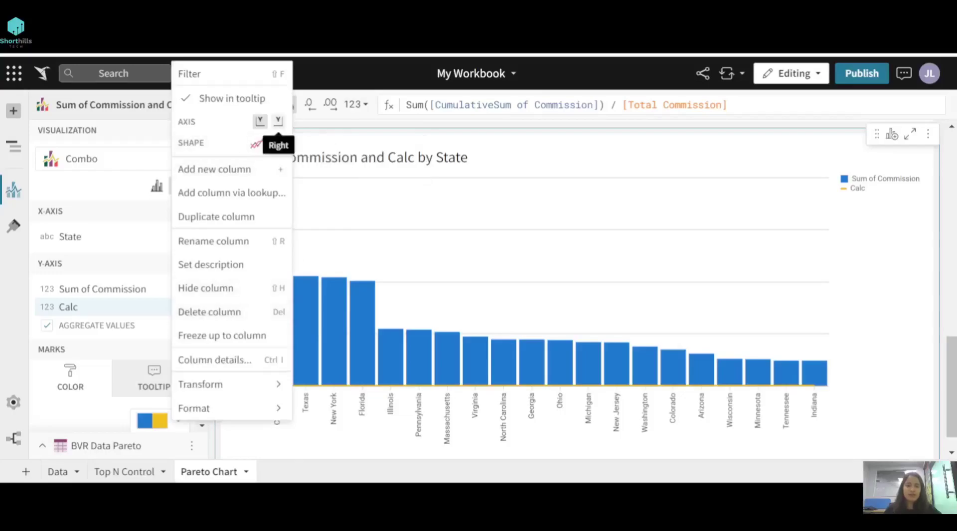
{"action": "left_click", "coordinate": [278, 121]}
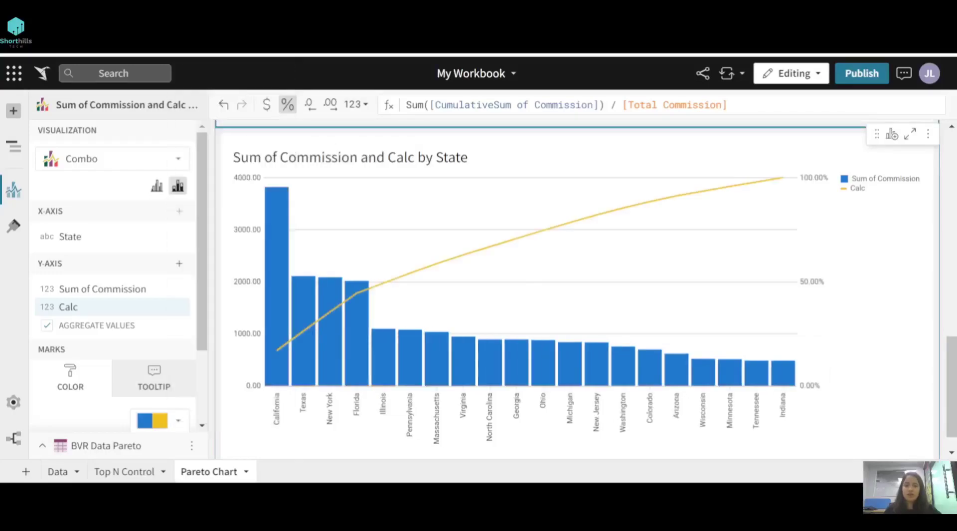
{"action": "double_click", "coordinate": [68, 307]}
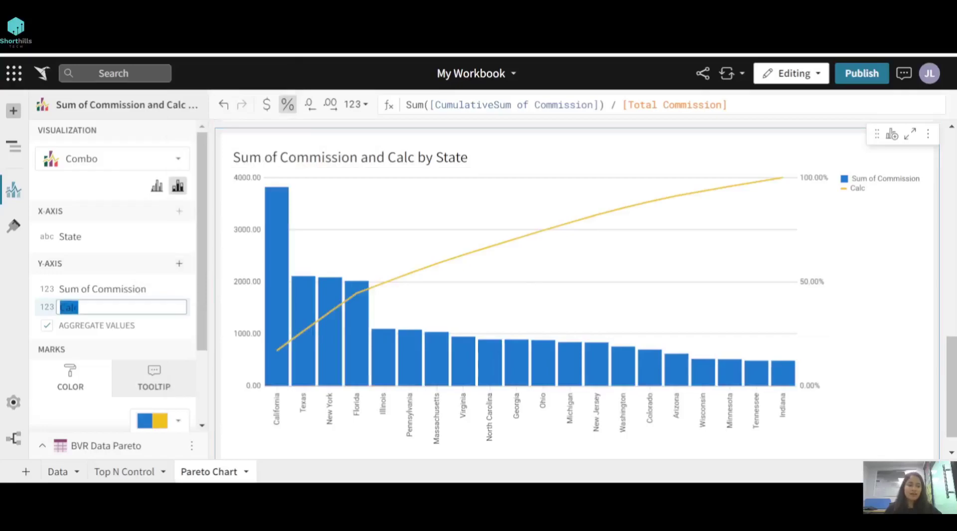
{"action": "type", "text": "Commi"}
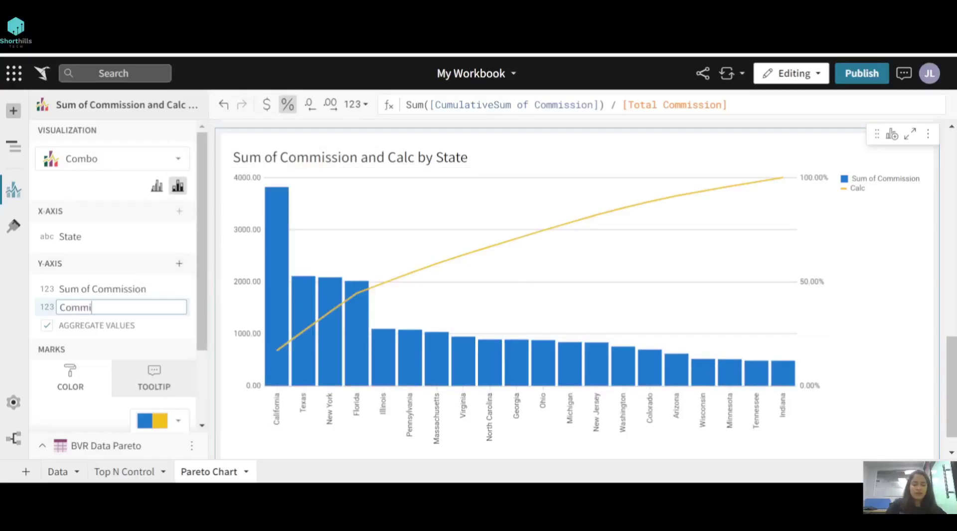
{"action": "type", "text": "ssion $"}
{"action": "key", "text": "BackSpace"}
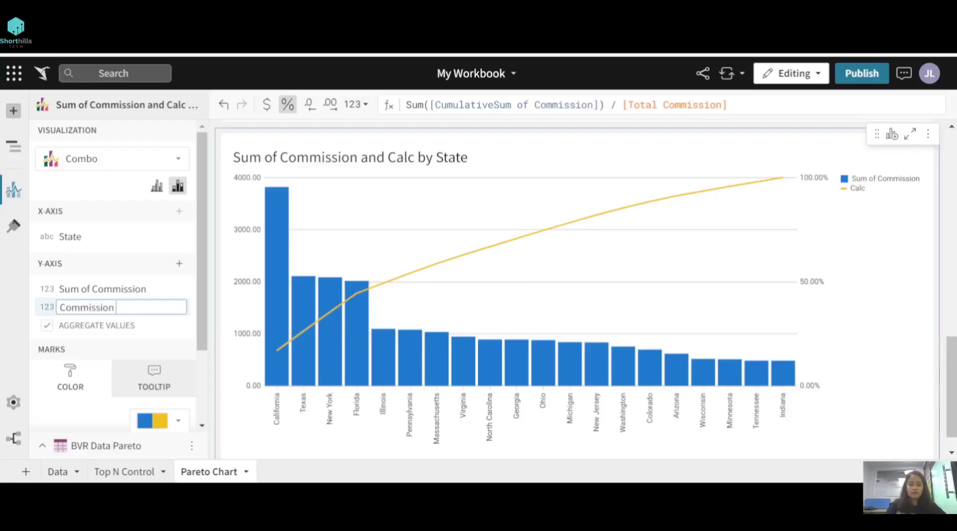
{"action": "type", "text": "%"}
{"action": "key", "text": "Return"}
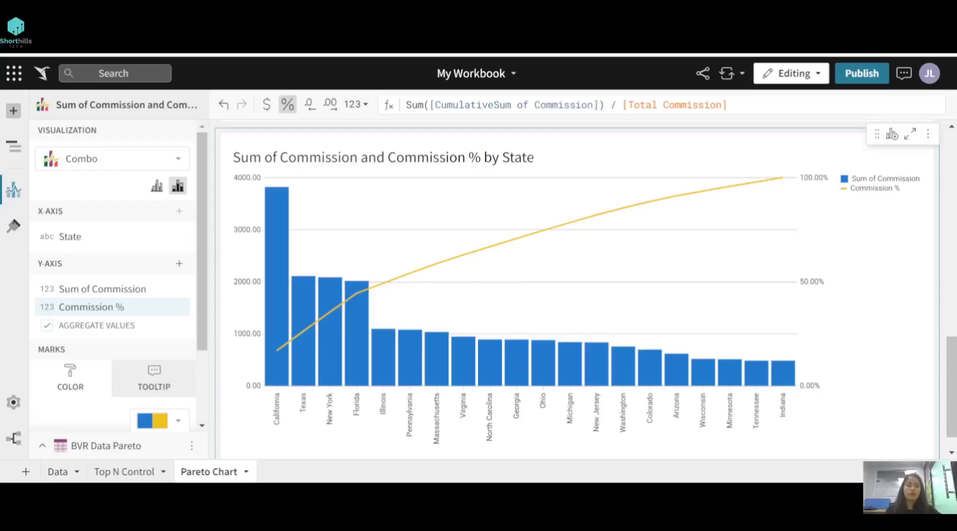
Add a constant 0.8 series to the y-axis, formatted as a percentage.
{"action": "left_click", "coordinate": [179, 263]}
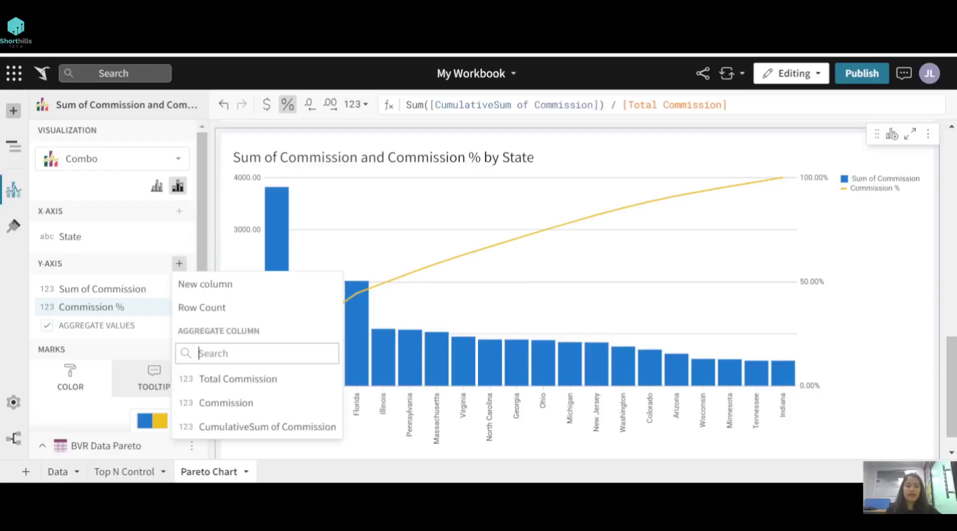
{"action": "left_click", "coordinate": [205, 283]}
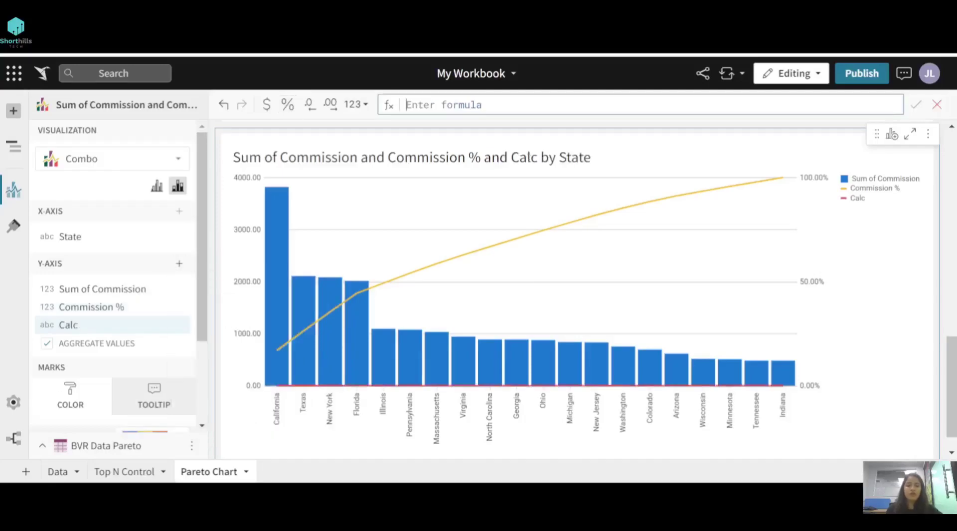
{"action": "type", "text": "0.8"}
{"action": "key", "text": "Return"}
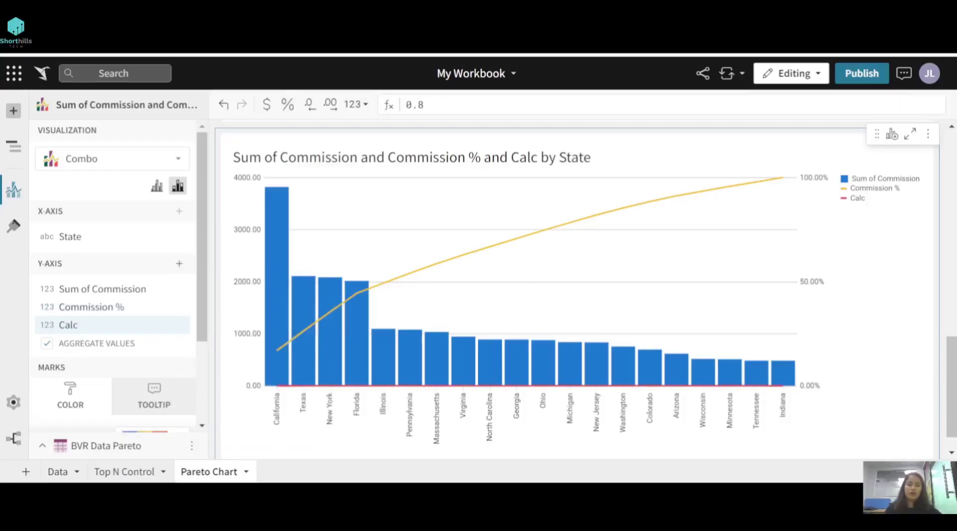
{"action": "left_click", "coordinate": [288, 104]}
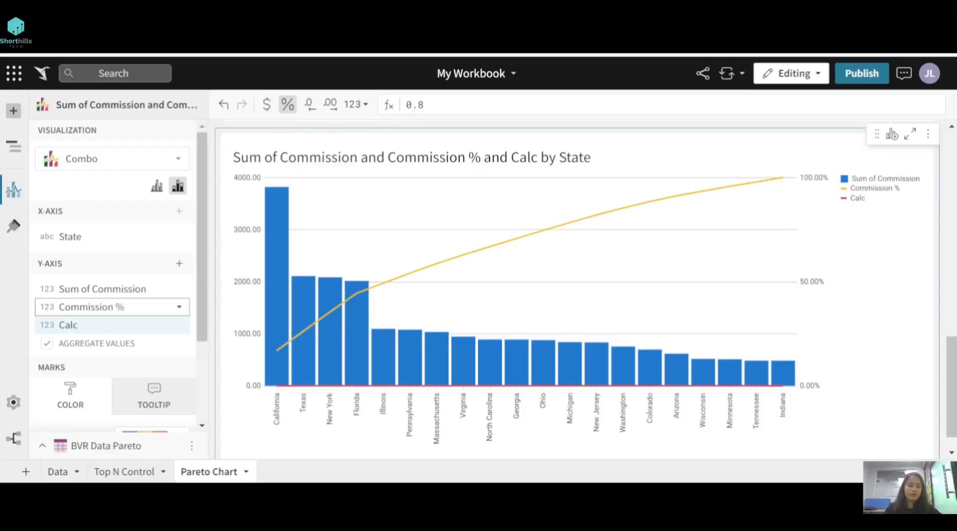
Put the 0.8 series on the right percent axis and rename it 80%.
{"action": "left_click", "coordinate": [180, 325]}
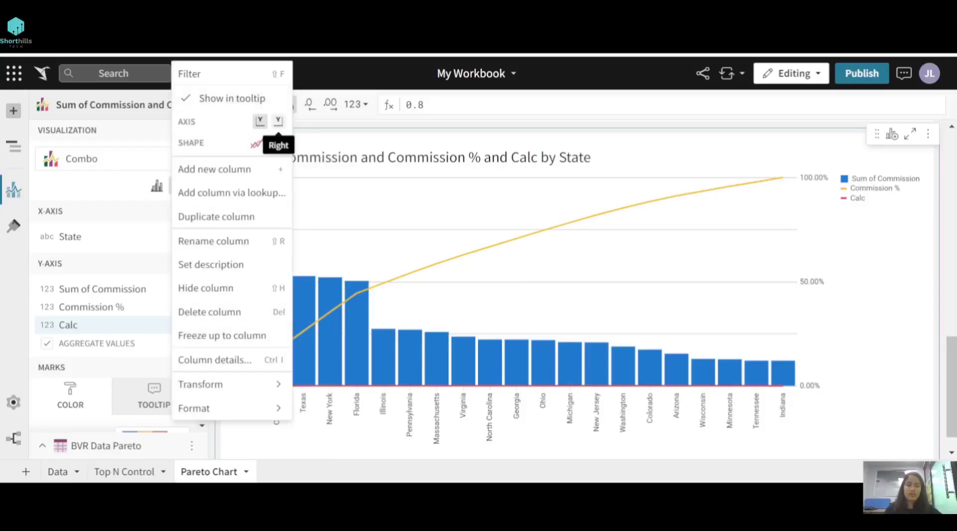
{"action": "left_click", "coordinate": [278, 121]}
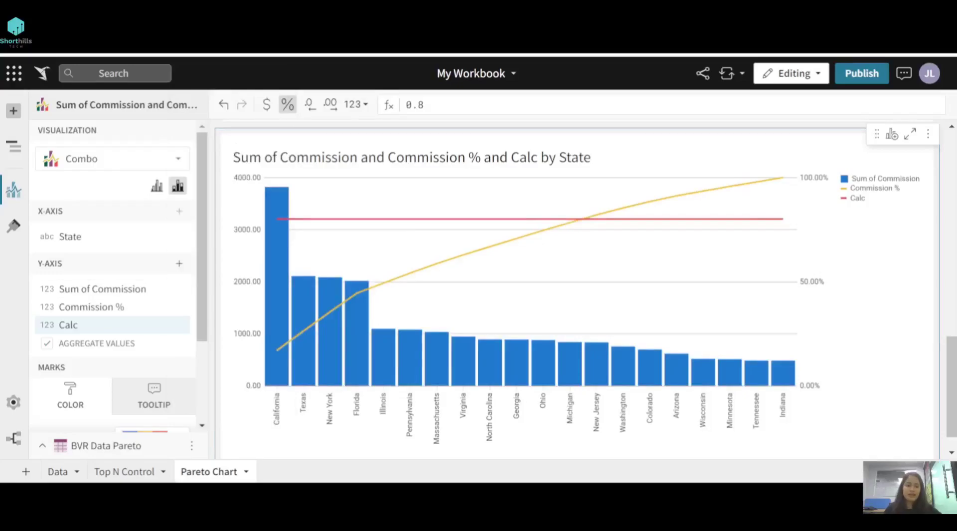
{"action": "double_click", "coordinate": [68, 325]}
{"action": "type", "text": "80%"}
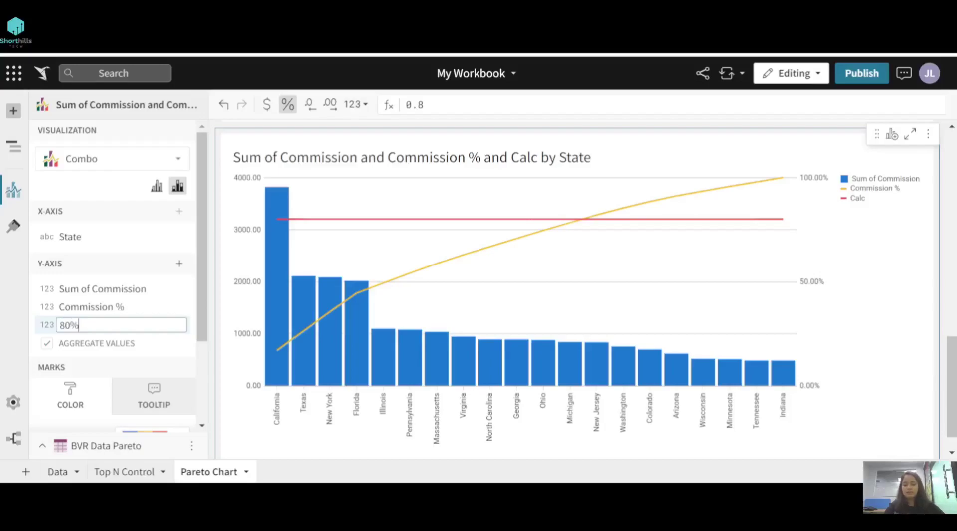
{"action": "key", "text": "Return"}
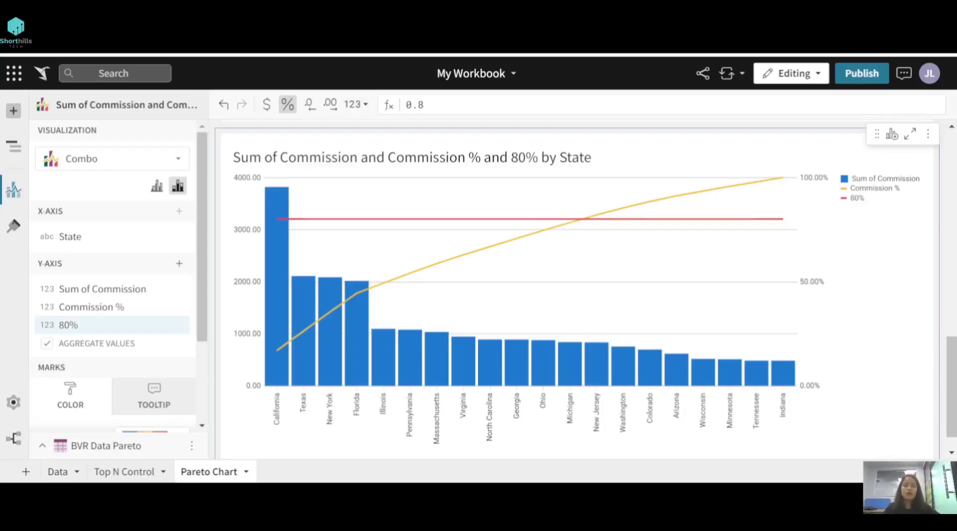
{"action": "left_click", "coordinate": [14, 226]}
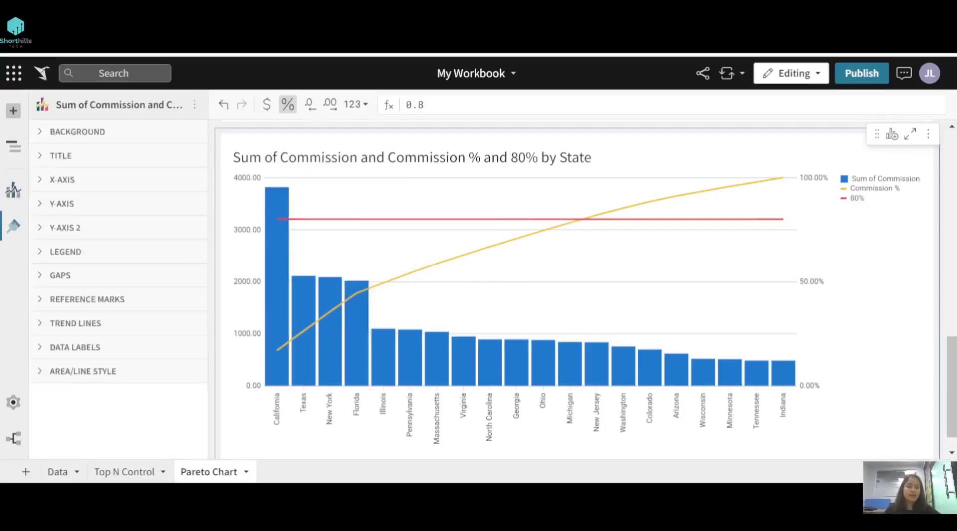
Turn on data labels for the Commission % series so each cumulative percentage shows.
{"action": "left_click", "coordinate": [75, 346]}
{"action": "left_click", "coordinate": [45, 377]}
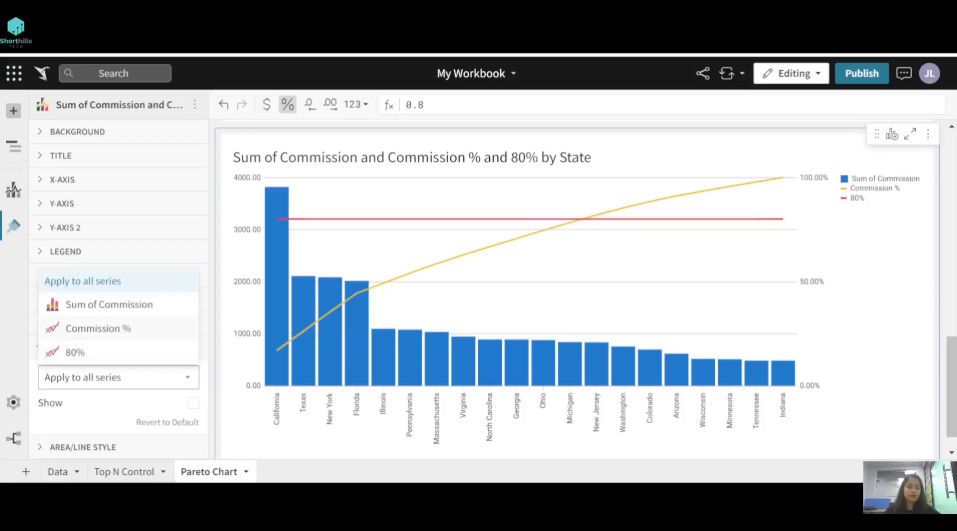
{"action": "left_click", "coordinate": [98, 327]}
{"action": "left_click", "coordinate": [193, 402]}
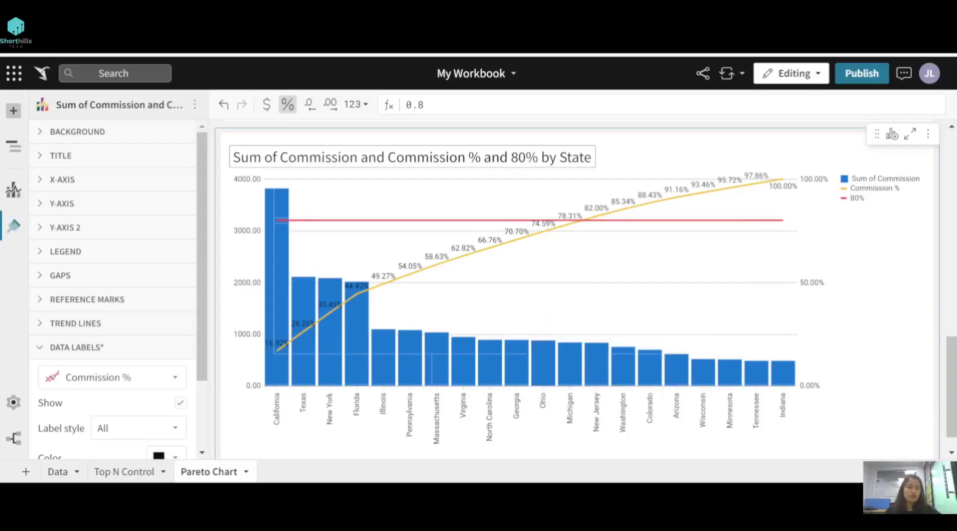
Replace the default chart title 'Sum of Commission and Commission % and 80% by State' with 'Pareto Analysis'.
{"action": "double_click", "coordinate": [412, 157]}
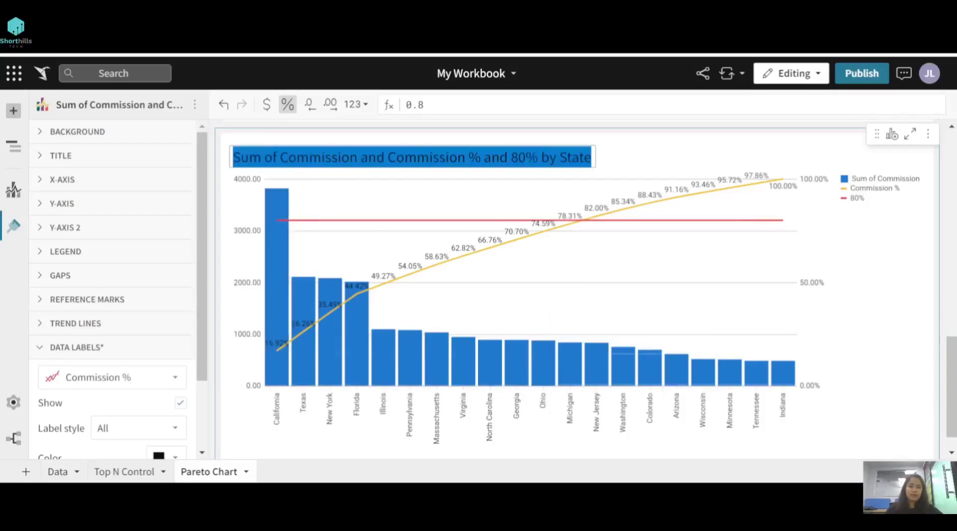
{"action": "type", "text": "Pareto Analysis"}
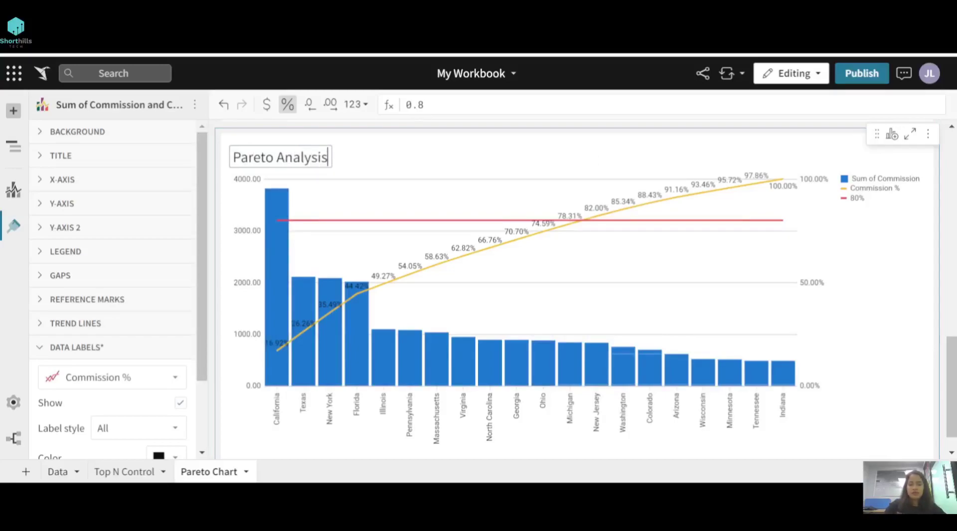
{"action": "key", "text": "Return"}
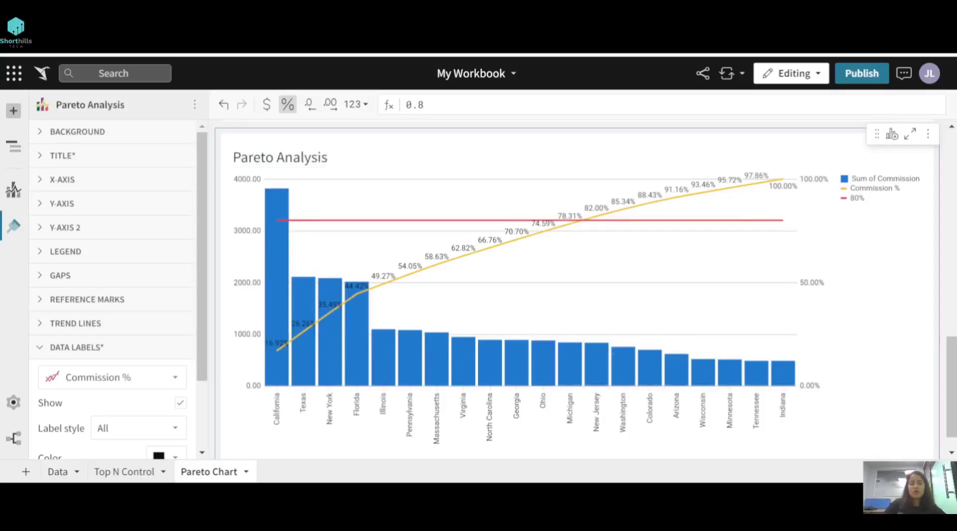